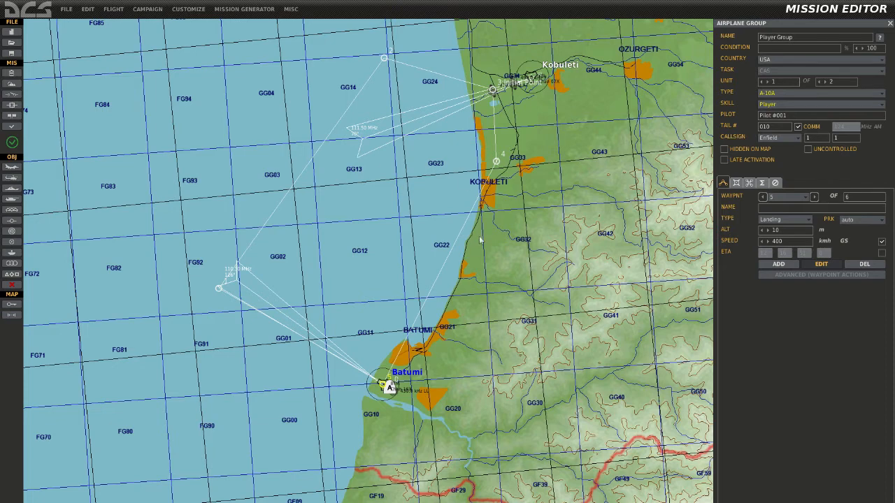
Examine the crossed runways around waypoint 4, just north of Kobuleti town, on the map.
{"action": "left_click", "coordinate": [557, 265]}
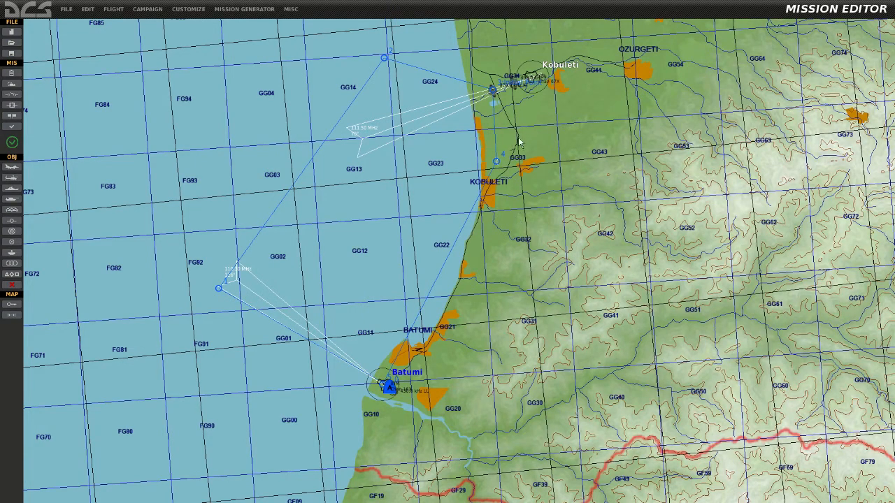
{"action": "right_click_drag", "start_coordinate": [513, 202], "coordinate": [486, 300]}
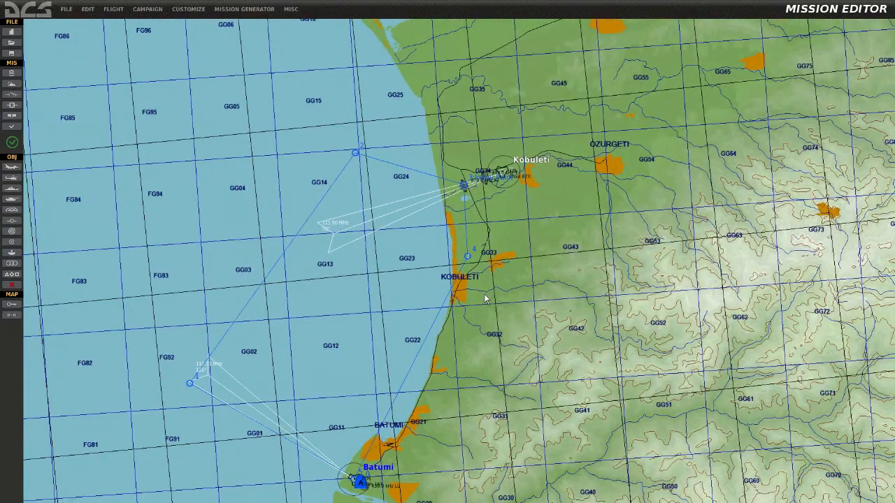
{"action": "scroll", "coordinate": [483, 294], "scroll_direction": "up", "scroll_amount": 5}
{"action": "scroll", "coordinate": [484, 293], "scroll_direction": "up", "scroll_amount": 1}
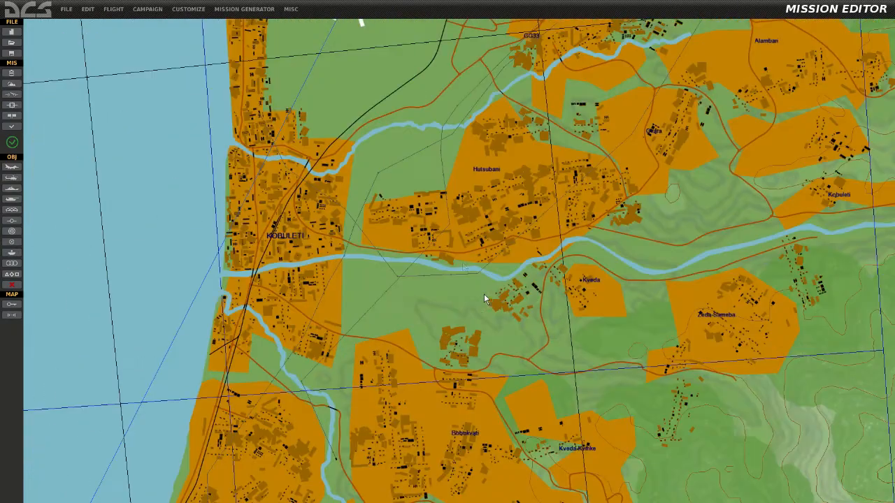
{"action": "right_click_drag", "start_coordinate": [421, 137], "coordinate": [515, 406]}
{"action": "scroll", "coordinate": [514, 395], "scroll_direction": "up", "scroll_amount": 1}
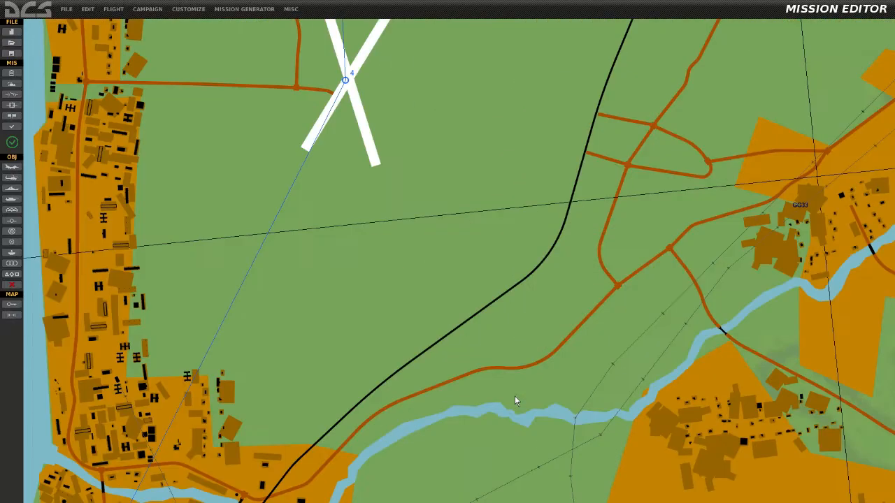
{"action": "right_click_drag", "start_coordinate": [401, 165], "coordinate": [497, 361]}
{"action": "scroll", "coordinate": [497, 358], "scroll_direction": "up", "scroll_amount": 1}
{"action": "right_click_drag", "start_coordinate": [448, 228], "coordinate": [536, 301]}
{"action": "scroll", "coordinate": [536, 301], "scroll_direction": "up", "scroll_amount": 1}
{"action": "scroll", "coordinate": [532, 302], "scroll_direction": "down", "scroll_amount": 1}
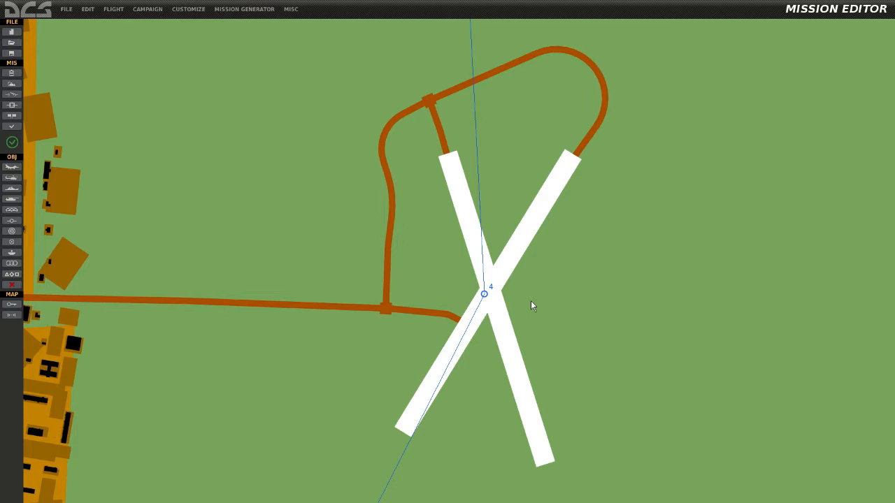
{"action": "scroll", "coordinate": [528, 306], "scroll_direction": "up", "scroll_amount": 4}
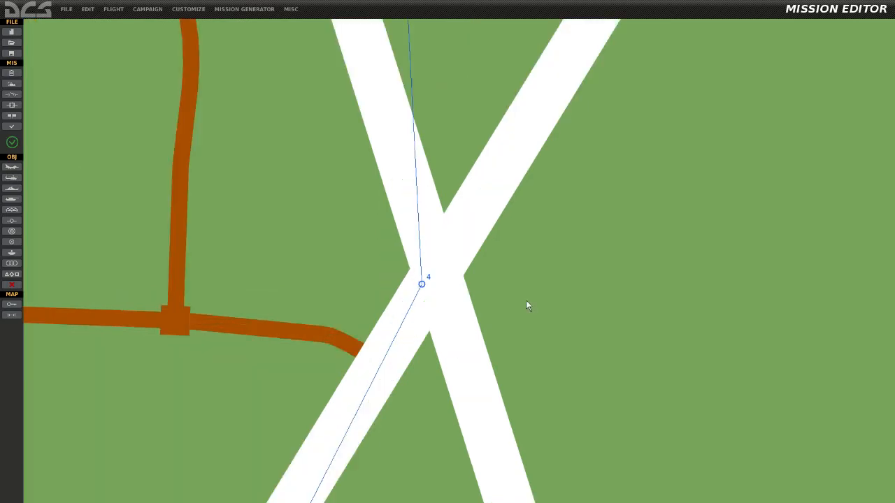
{"action": "scroll", "coordinate": [528, 306], "scroll_direction": "down", "scroll_amount": 4}
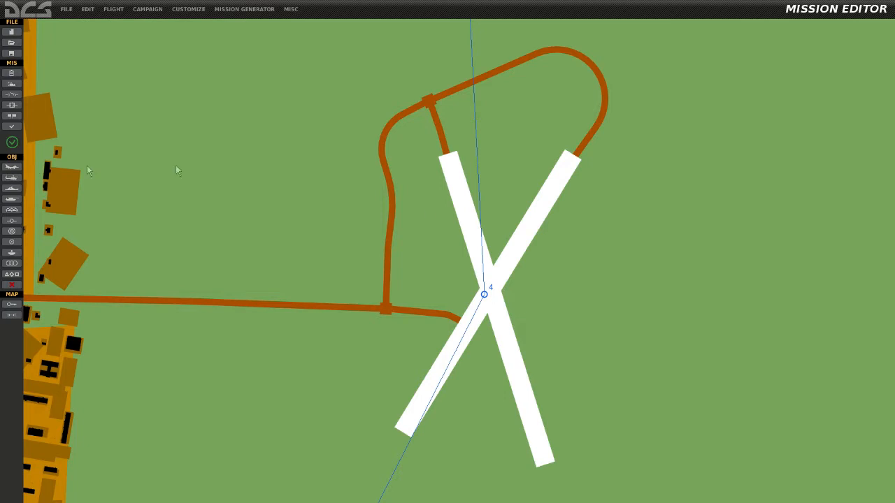
Start a new ground vehicle group named Target Vehicles and assign it to Russia.
{"action": "left_click", "coordinate": [11, 201]}
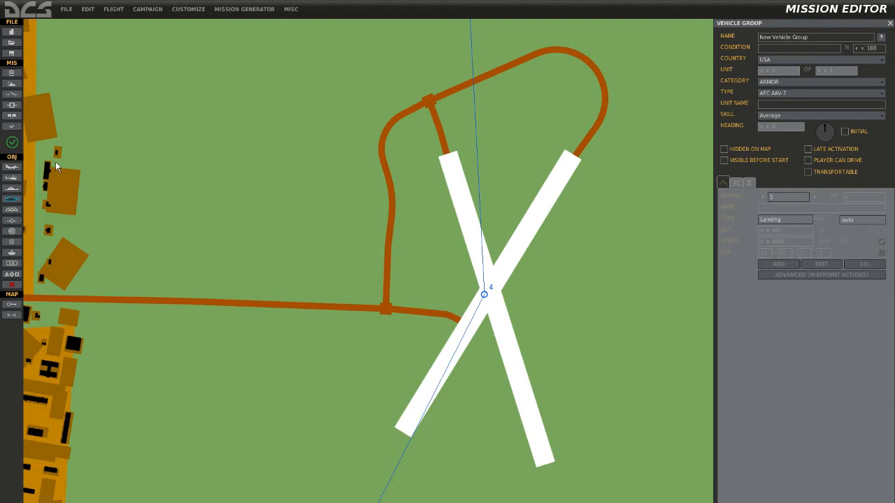
{"action": "left_click", "coordinate": [12, 211]}
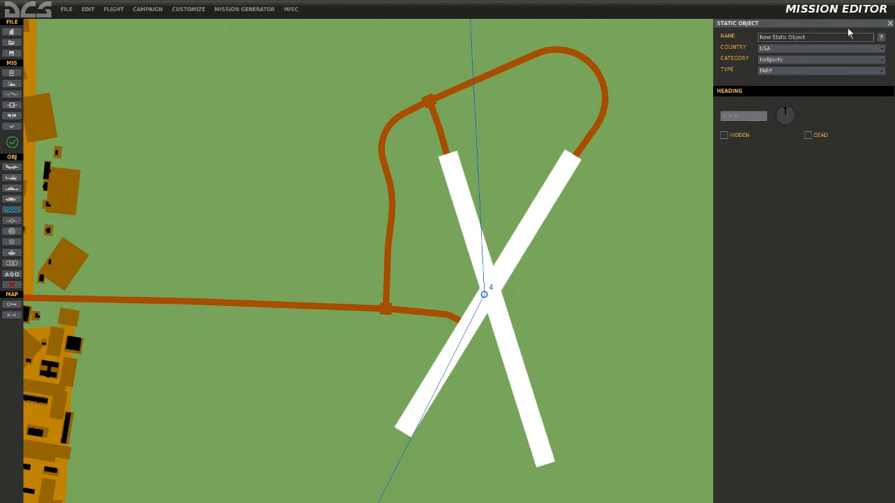
{"action": "left_click", "coordinate": [12, 200]}
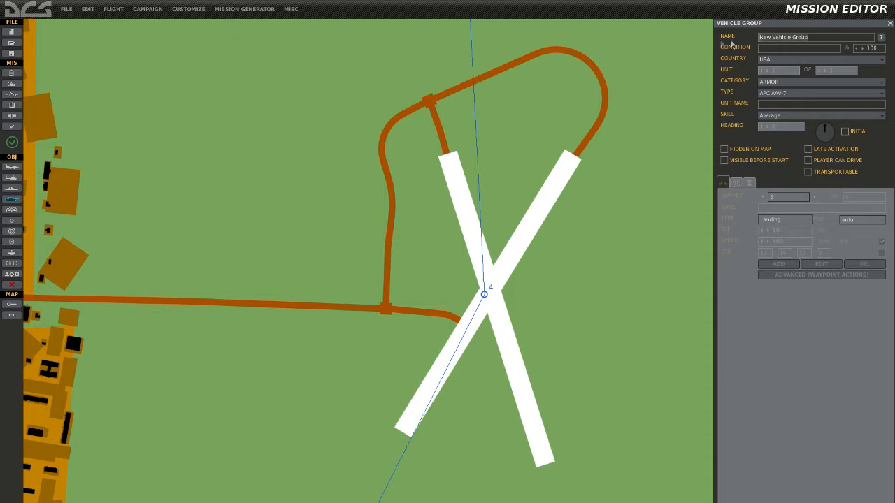
{"action": "key", "text": "ctrl+a"}
{"action": "type", "text": "Target Vehicles"}
{"action": "left_click", "coordinate": [881, 60]}
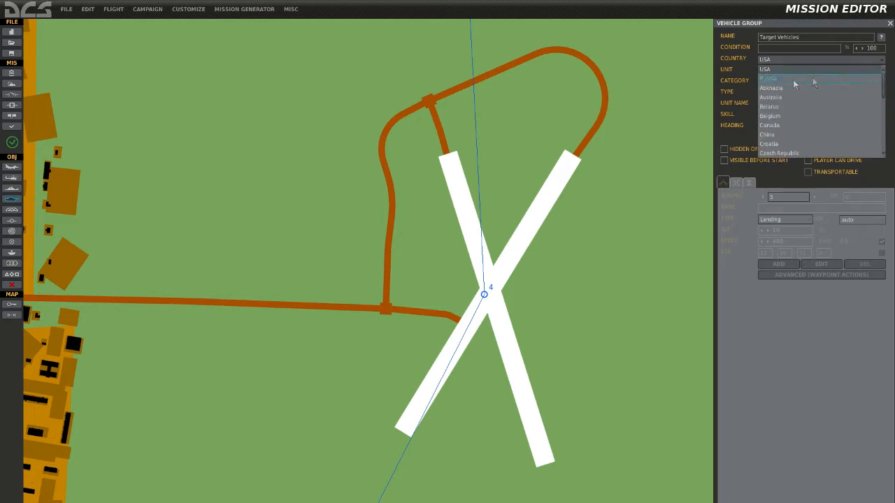
{"action": "left_click", "coordinate": [770, 78]}
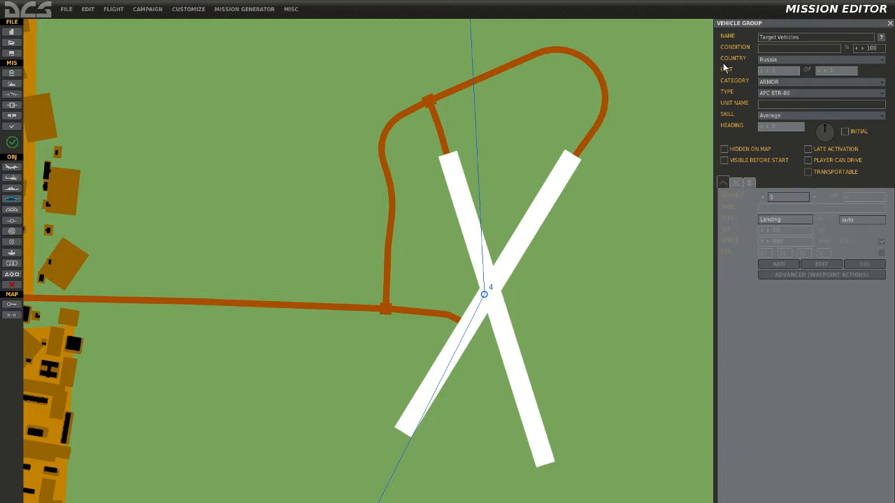
Choose an ARMOR category APC BTR-80 and place it at the northeastern end of the crossed runways.
{"action": "left_click", "coordinate": [882, 83]}
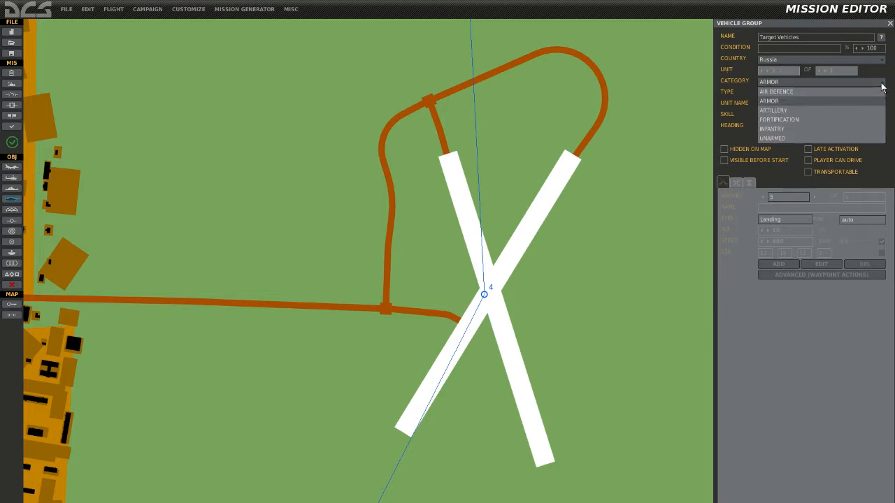
{"action": "left_click", "coordinate": [774, 101]}
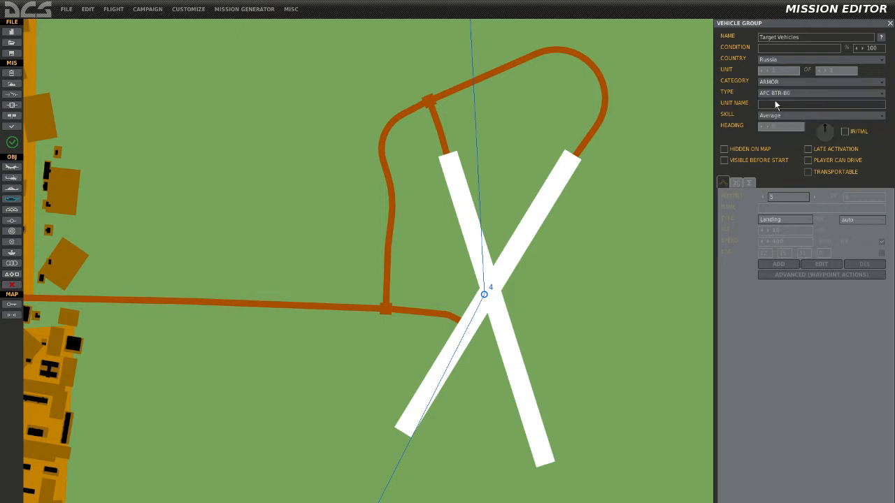
{"action": "left_click", "coordinate": [882, 95]}
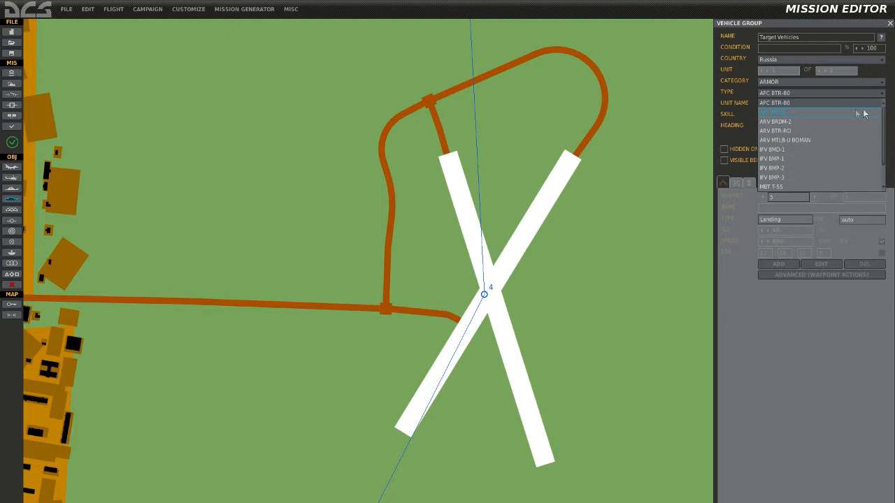
{"action": "left_click", "coordinate": [782, 105]}
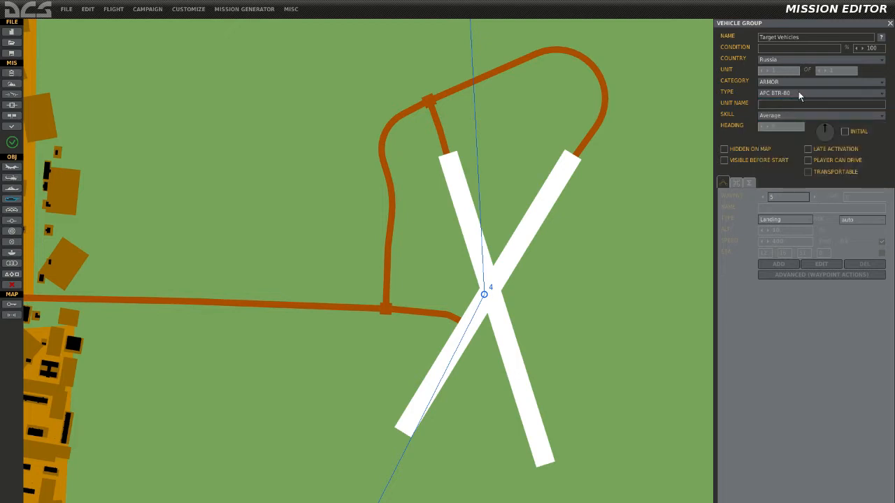
{"action": "left_click", "coordinate": [798, 91]}
{"action": "left_click", "coordinate": [790, 104]}
{"action": "left_click", "coordinate": [793, 82]}
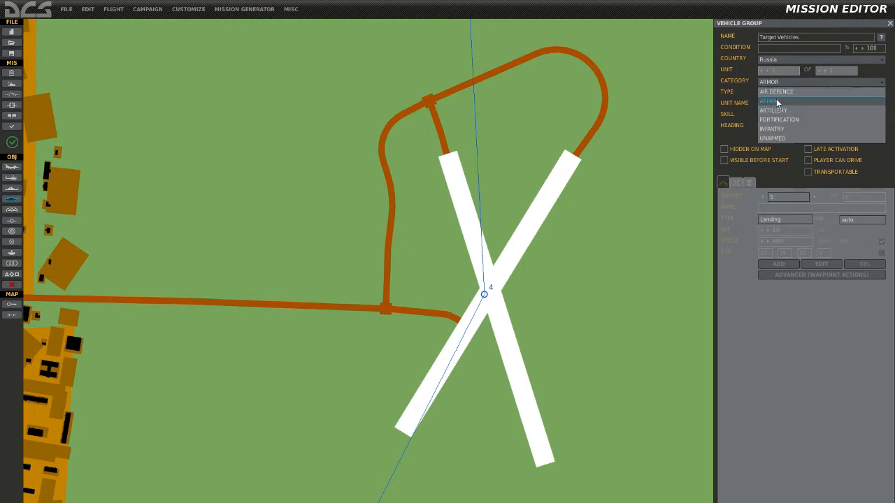
{"action": "left_click", "coordinate": [776, 102]}
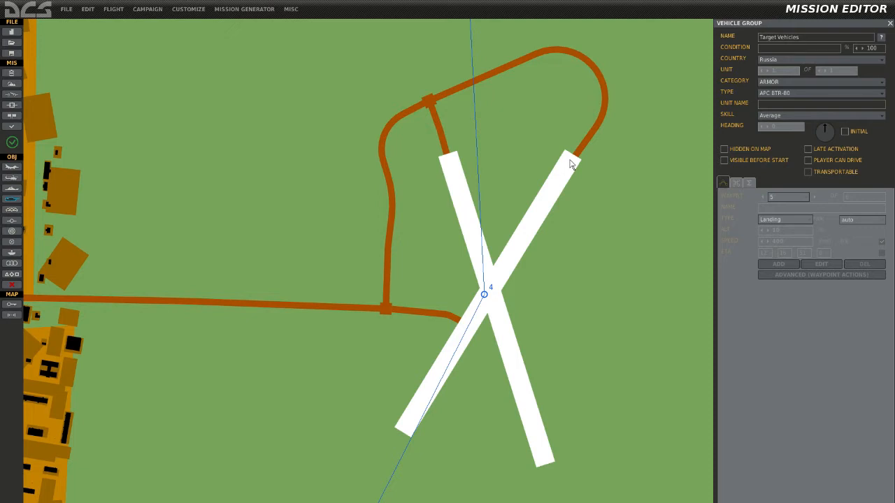
{"action": "left_click", "coordinate": [570, 163]}
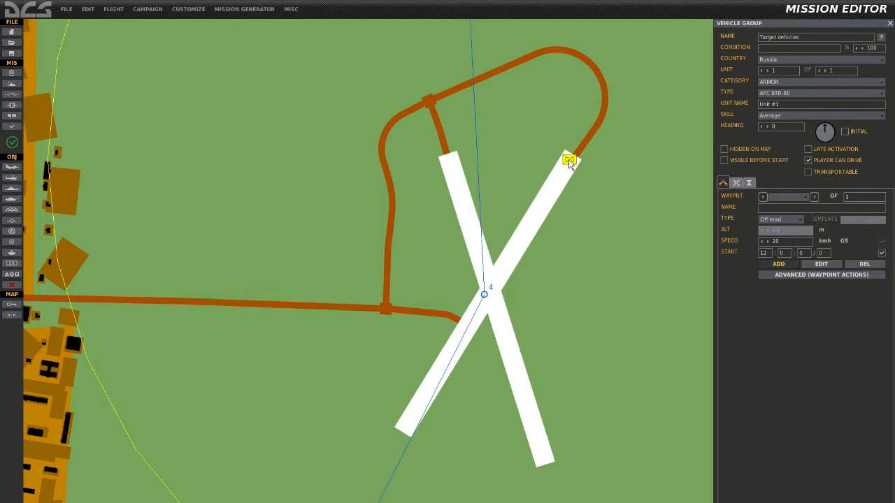
Examine the placed BTR-80 and its range circle against the runway at different map scales.
{"action": "scroll", "coordinate": [568, 160], "scroll_direction": "up", "scroll_amount": 5}
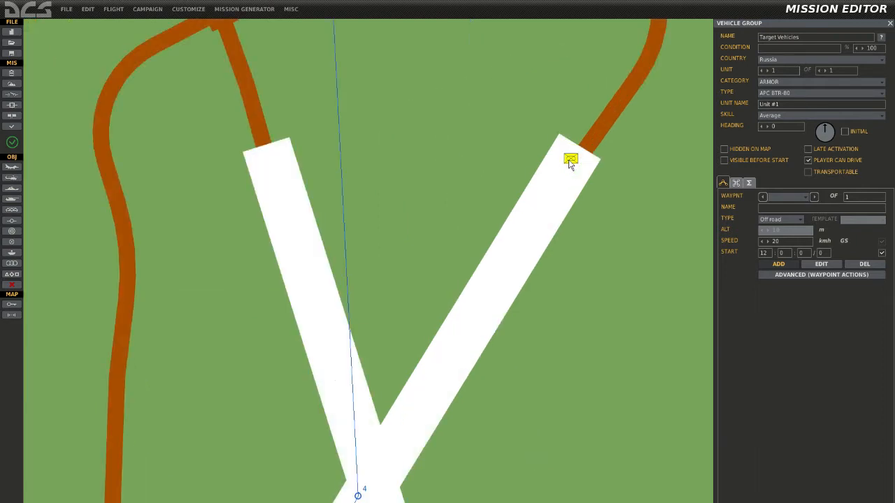
{"action": "scroll", "coordinate": [570, 164], "scroll_direction": "down", "scroll_amount": 1}
{"action": "scroll", "coordinate": [570, 163], "scroll_direction": "up", "scroll_amount": 1}
{"action": "scroll", "coordinate": [569, 165], "scroll_direction": "down", "scroll_amount": 1}
{"action": "scroll", "coordinate": [570, 165], "scroll_direction": "down", "scroll_amount": 2}
{"action": "scroll", "coordinate": [570, 165], "scroll_direction": "up", "scroll_amount": 2}
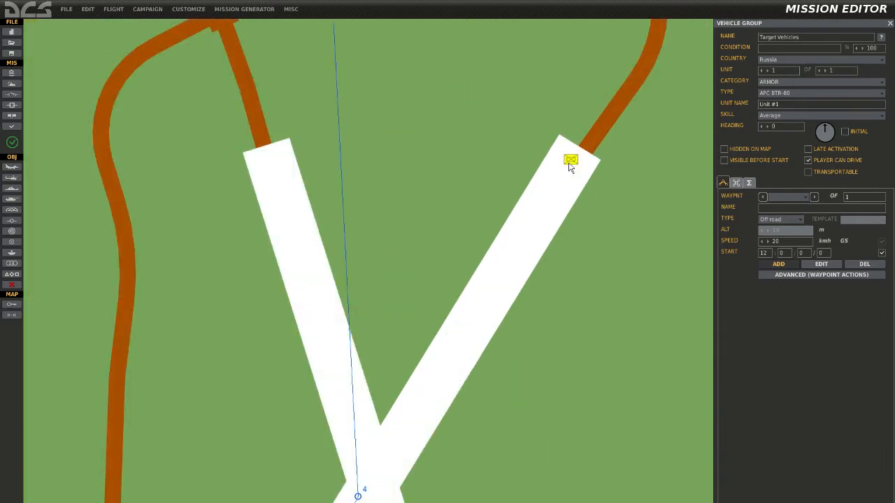
{"action": "scroll", "coordinate": [569, 165], "scroll_direction": "down", "scroll_amount": 3}
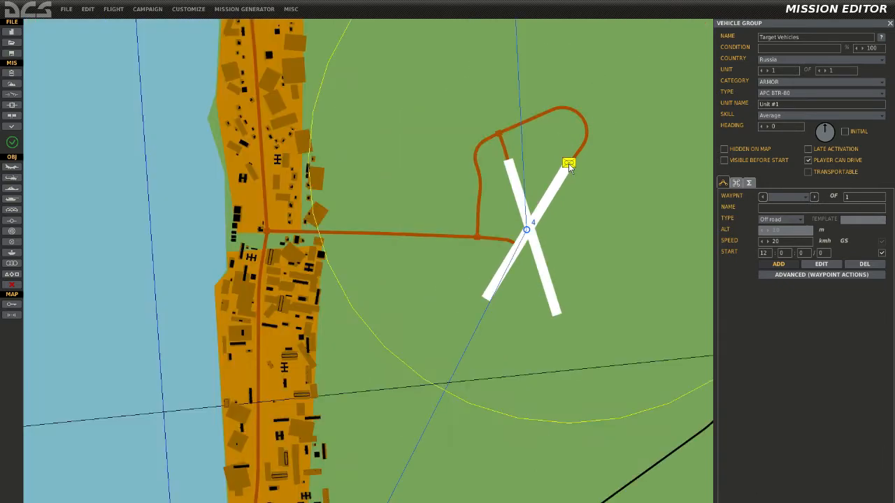
{"action": "scroll", "coordinate": [569, 164], "scroll_direction": "up", "scroll_amount": 2}
{"action": "scroll", "coordinate": [569, 165], "scroll_direction": "down", "scroll_amount": 1}
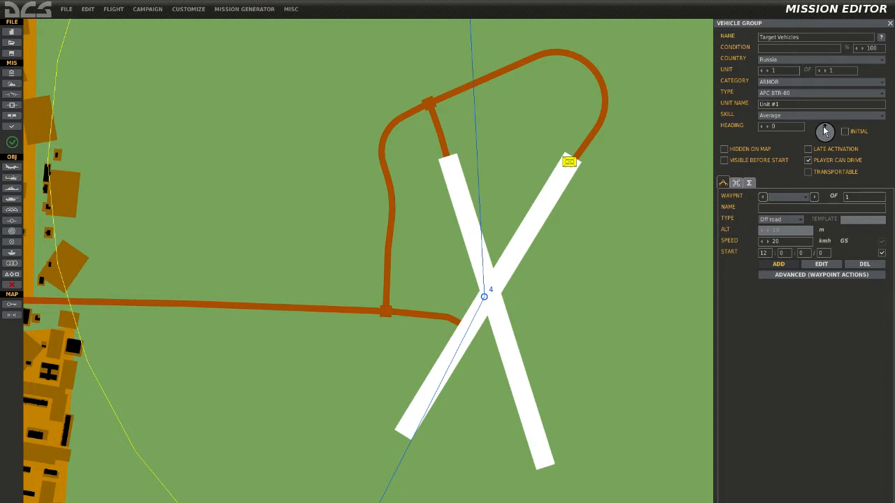
Set the BTR-80's heading to 1 and switch the group's waypoint mode from adding to editing.
{"action": "left_click_drag", "start_coordinate": [824, 124], "coordinate": [826, 130]}
{"action": "left_click", "coordinate": [825, 263]}
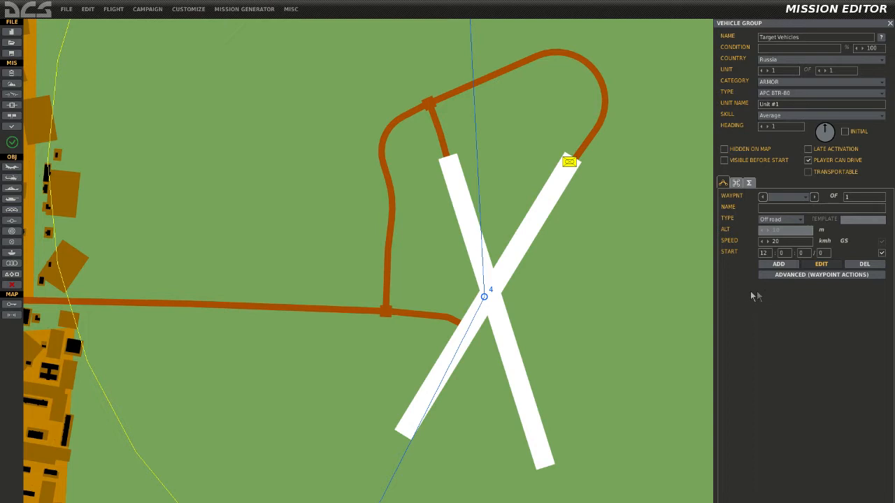
Add an advanced waypoint action of type Set Option with ROE set to WEAPON HOLD.
{"action": "left_click", "coordinate": [831, 276]}
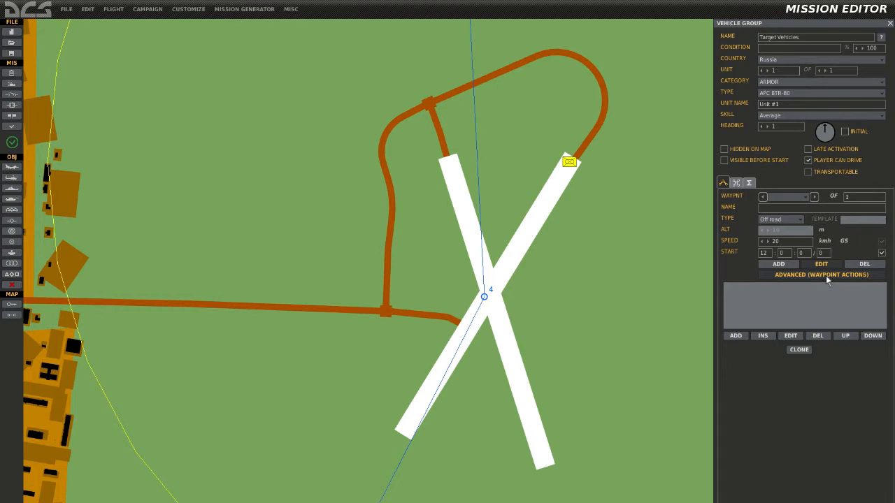
{"action": "left_click", "coordinate": [737, 336]}
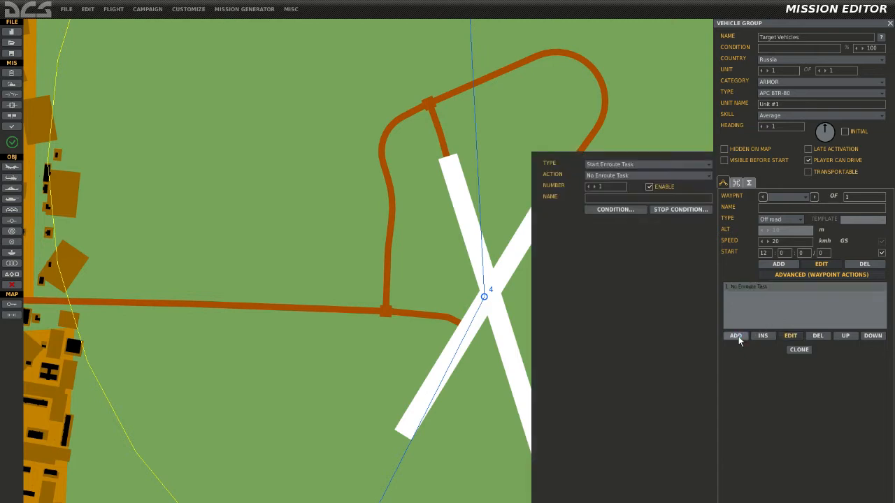
{"action": "left_click", "coordinate": [633, 166]}
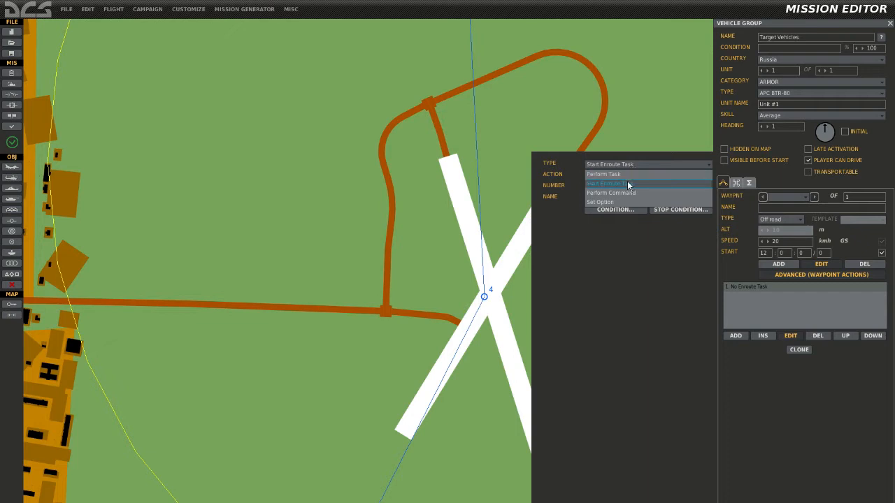
{"action": "left_click", "coordinate": [610, 202]}
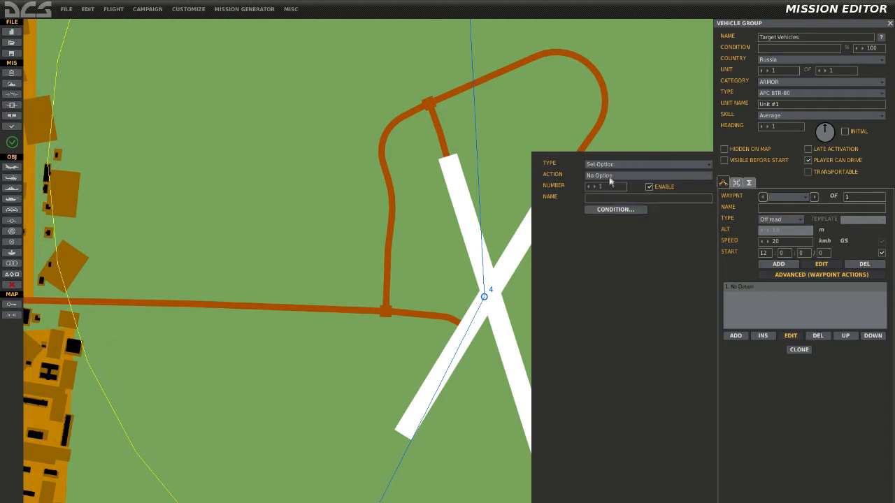
{"action": "left_click", "coordinate": [610, 176]}
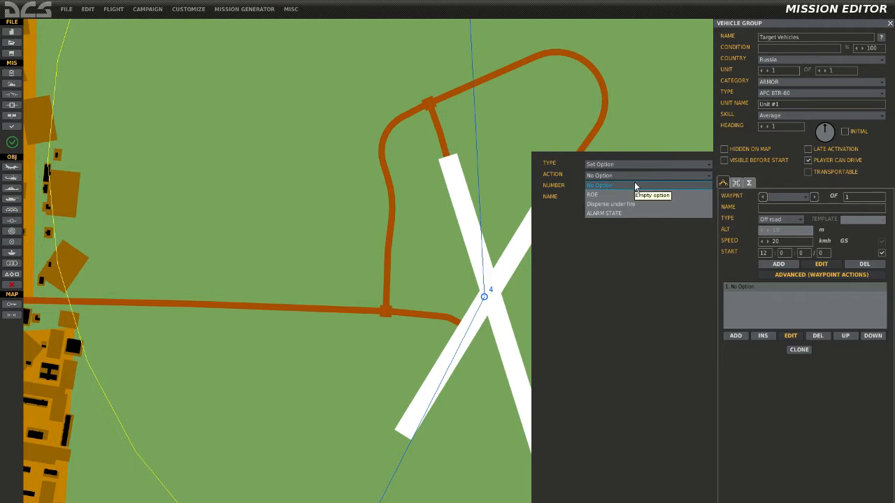
{"action": "left_click", "coordinate": [593, 194]}
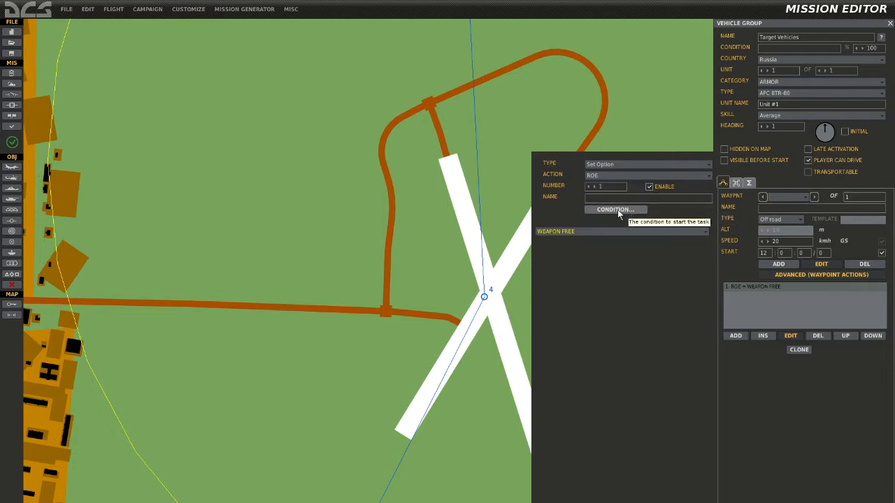
{"action": "left_click", "coordinate": [704, 232]}
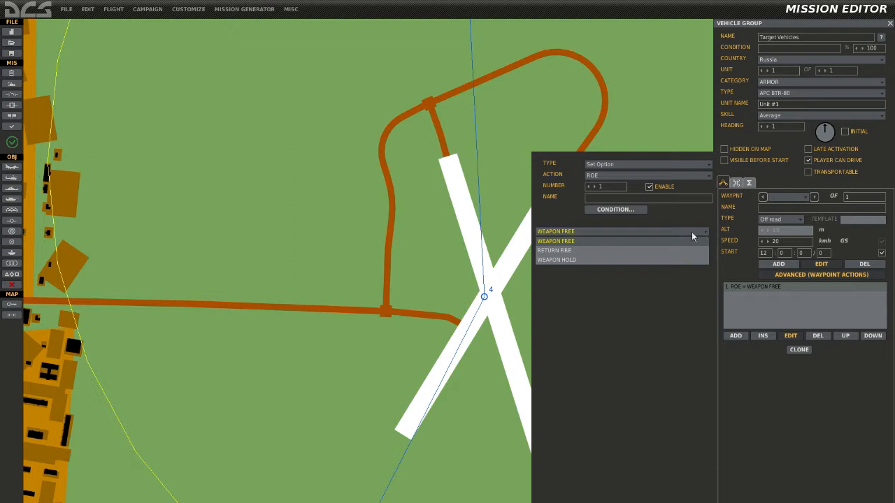
{"action": "left_click", "coordinate": [574, 260]}
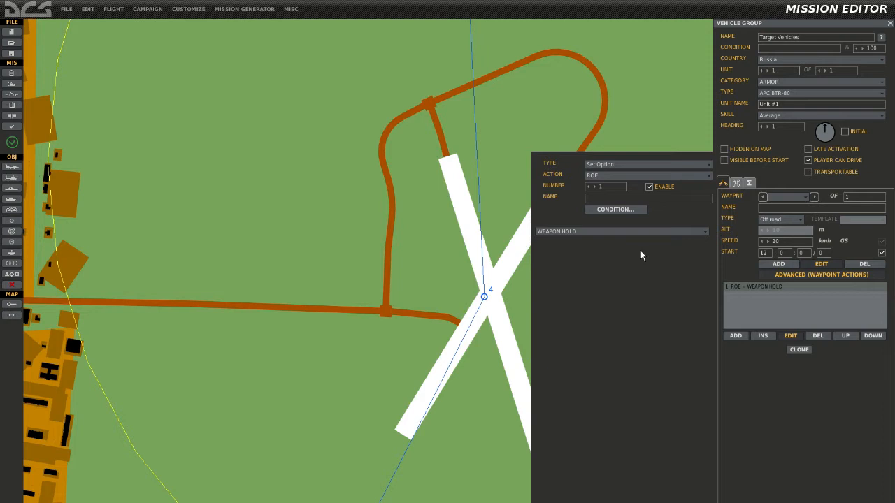
Disable player driving for the Target Vehicles group and increase the group to 5 units.
{"action": "left_click", "coordinate": [808, 161]}
{"action": "left_click", "coordinate": [579, 100]}
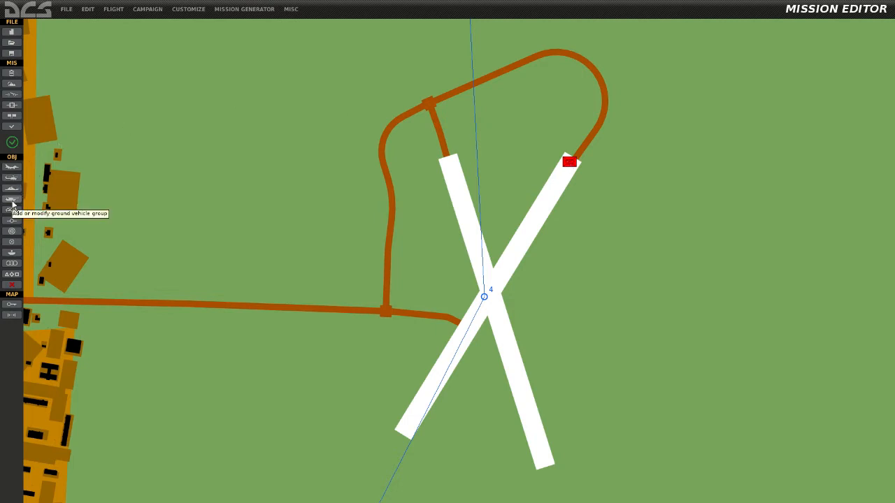
{"action": "left_click", "coordinate": [569, 164]}
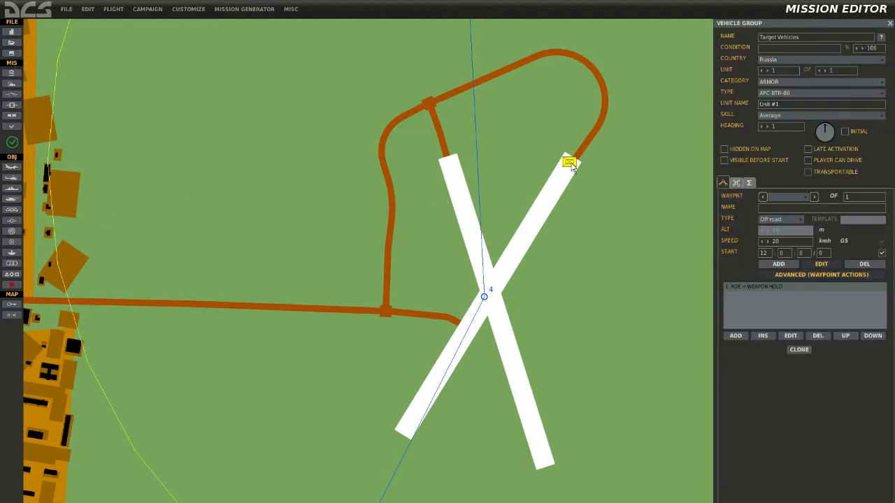
{"action": "left_click", "coordinate": [826, 72]}
{"action": "left_click", "coordinate": [826, 72]}
{"action": "left_click", "coordinate": [826, 72]}
{"action": "left_click", "coordinate": [827, 71]}
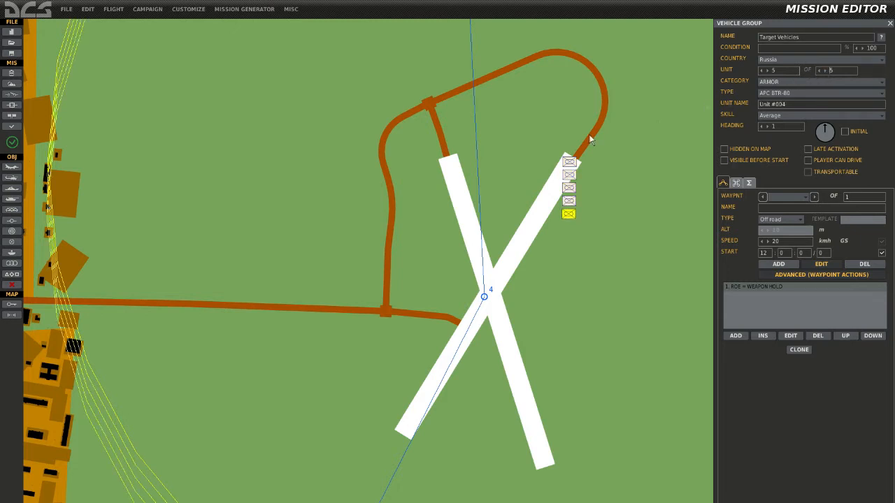
Spread Target Vehicles units over the runways: unit 5 at the crossing, unit 4 at the northwest end, units 3 and 2 along the northeast arm.
{"action": "left_click_drag", "start_coordinate": [569, 217], "coordinate": [491, 287]}
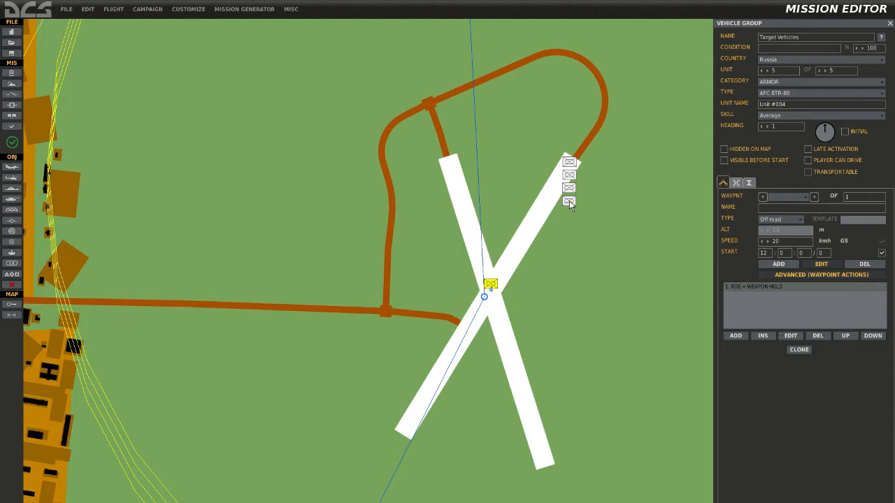
{"action": "left_click_drag", "start_coordinate": [570, 203], "coordinate": [452, 170]}
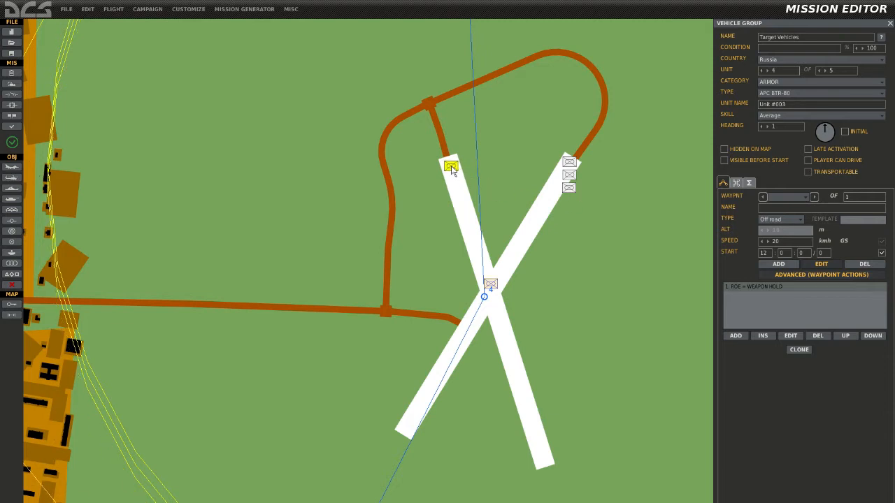
{"action": "left_click", "coordinate": [569, 191]}
{"action": "left_click_drag", "start_coordinate": [571, 194], "coordinate": [537, 218]}
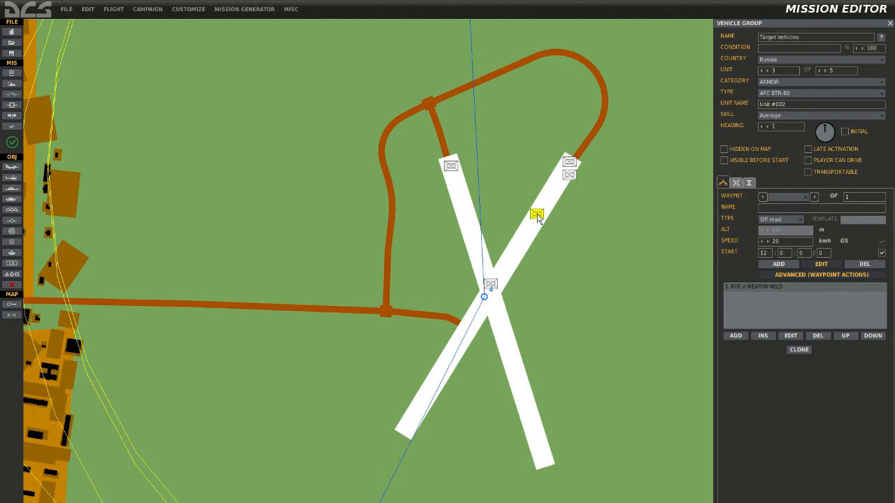
{"action": "left_click_drag", "start_coordinate": [570, 174], "coordinate": [545, 194]}
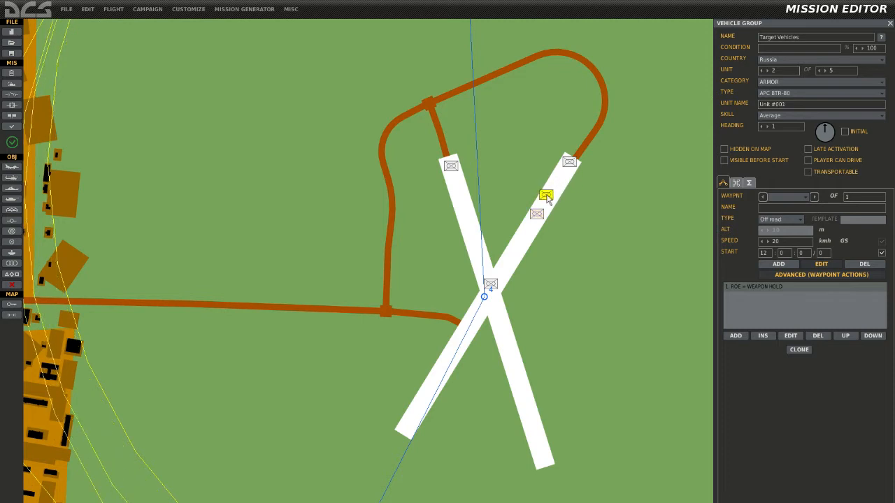
Fine-tune the positions of units 2 and 3 on the northeast runway arm and unit 4 at the northwest runway end.
{"action": "left_click", "coordinate": [569, 163]}
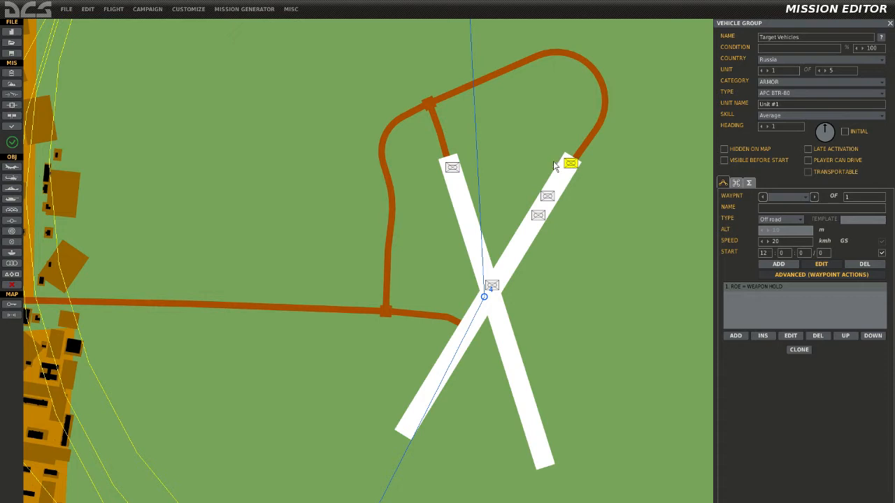
{"action": "left_click", "coordinate": [548, 200]}
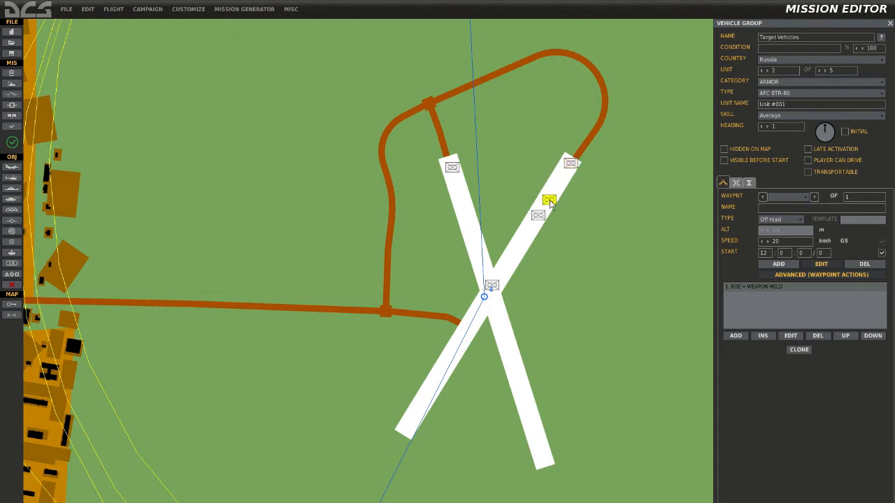
{"action": "mouse_move", "coordinate": [547, 200]}
{"action": "left_mouse_down"}
{"action": "mouse_move", "coordinate": [538, 209]}
{"action": "mouse_move", "coordinate": [546, 194]}
{"action": "left_mouse_up"}
{"action": "left_click", "coordinate": [538, 215]}
{"action": "left_click", "coordinate": [549, 195]}
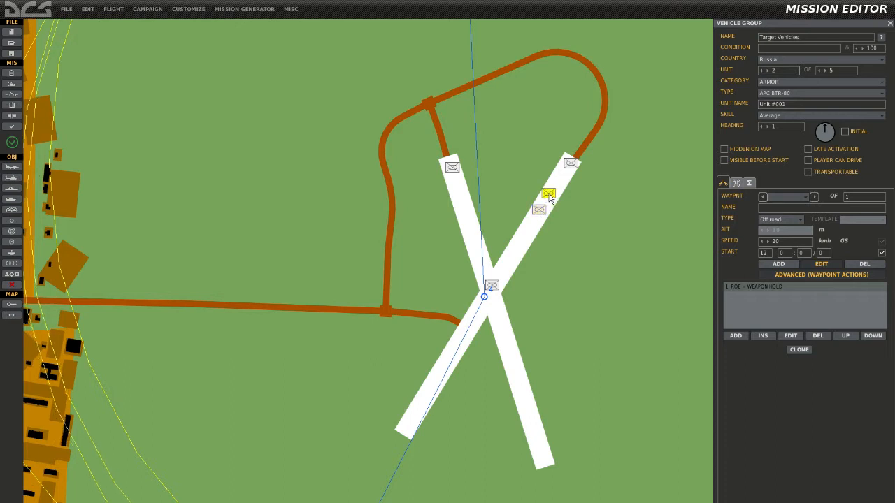
{"action": "left_click", "coordinate": [454, 168]}
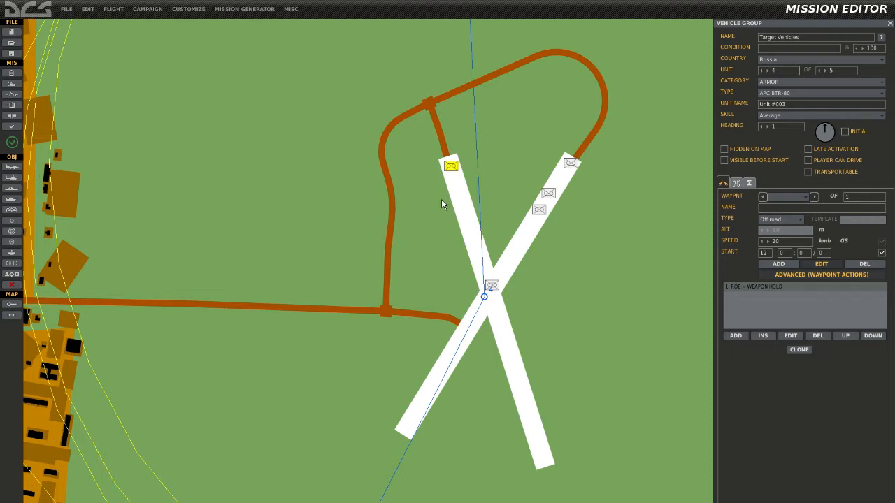
Start a new Russian static object and name it "Row of Static Planes".
{"action": "left_click", "coordinate": [11, 212]}
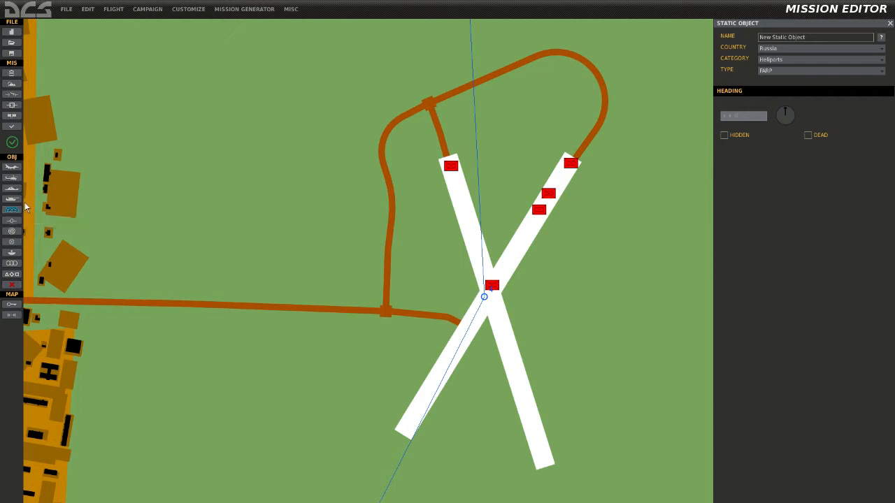
{"action": "left_click", "coordinate": [882, 49]}
{"action": "left_click", "coordinate": [882, 54]}
{"action": "left_click", "coordinate": [882, 60]}
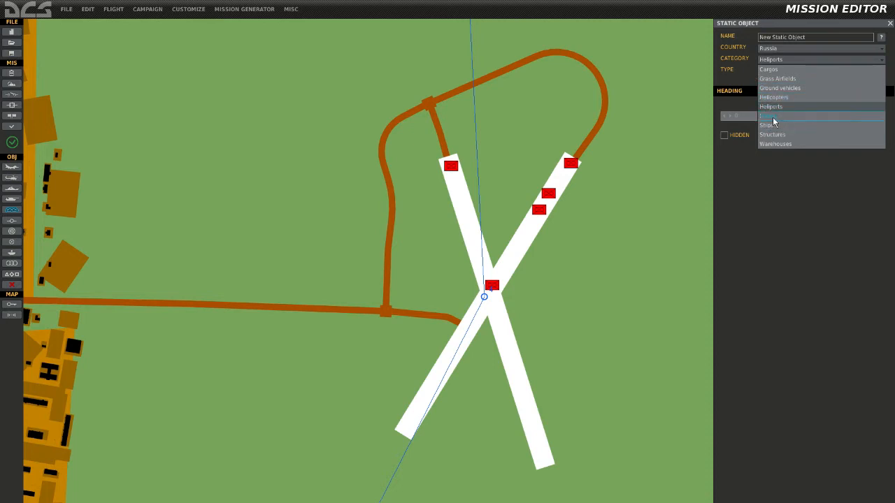
{"action": "left_click", "coordinate": [811, 40]}
{"action": "left_click_drag", "start_coordinate": [820, 38], "coordinate": [719, 39]}
{"action": "type", "text": "R"}
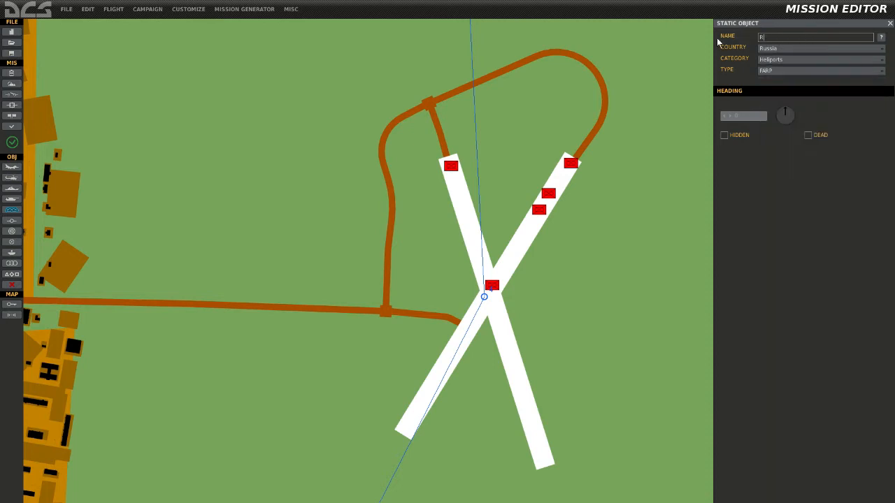
{"action": "type", "text": "ow of Static Planes"}
Set the static object to category Planes, type MiG-29S, and place it just north of the east-west road, west of the runways.
{"action": "left_click", "coordinate": [785, 60]}
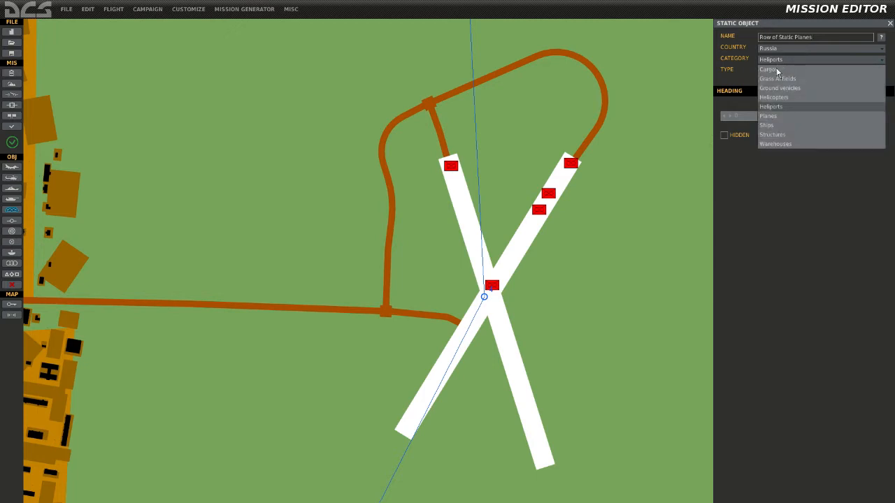
{"action": "left_click", "coordinate": [770, 116]}
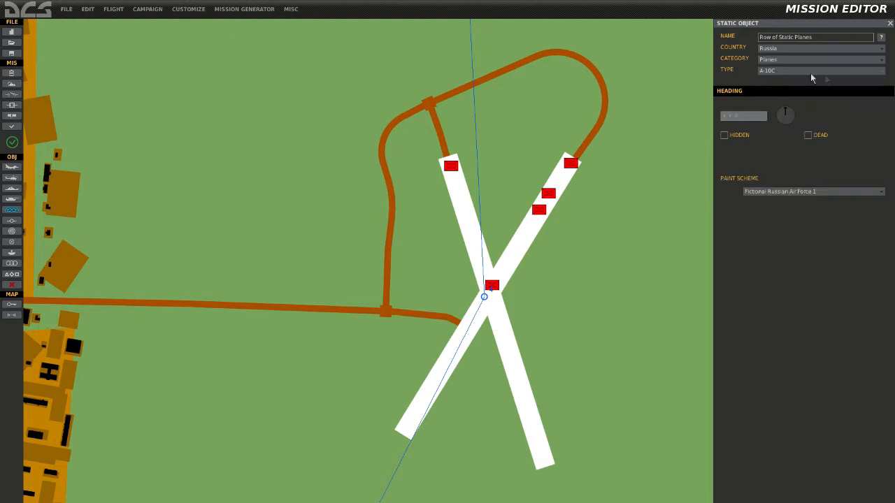
{"action": "left_click", "coordinate": [881, 70]}
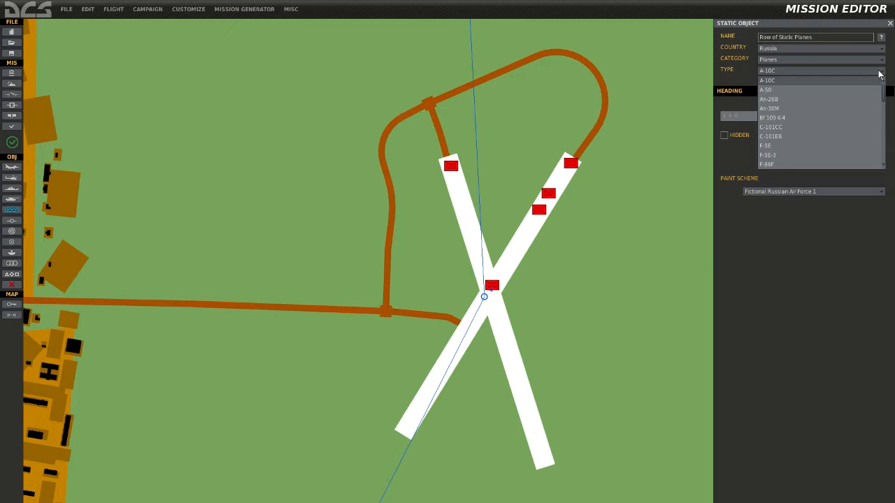
{"action": "left_click_drag", "start_coordinate": [884, 99], "coordinate": [887, 138]}
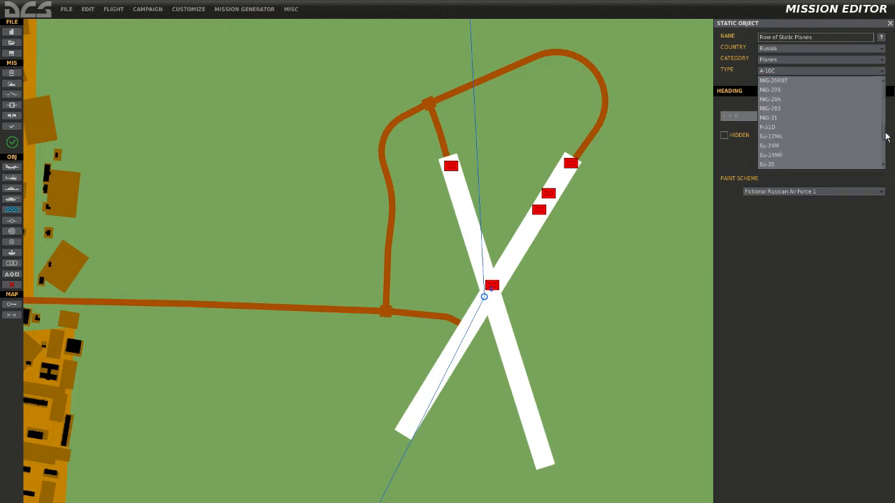
{"action": "left_click", "coordinate": [784, 109]}
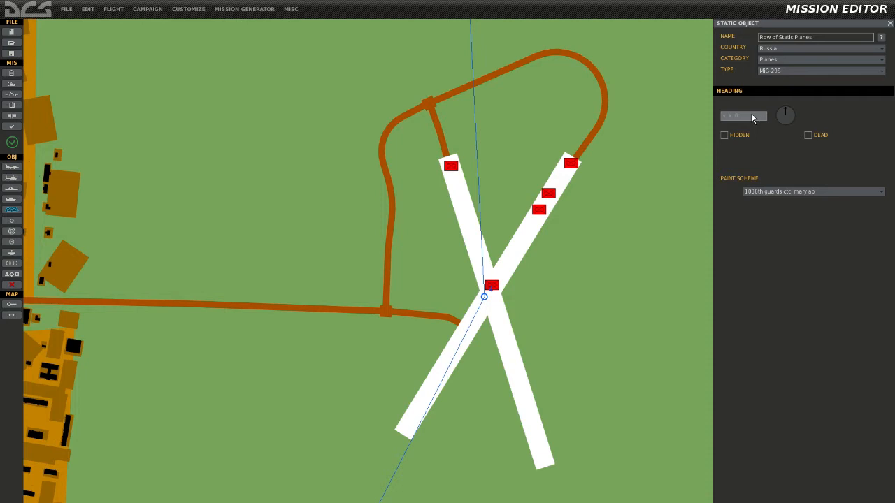
{"action": "left_click", "coordinate": [260, 295]}
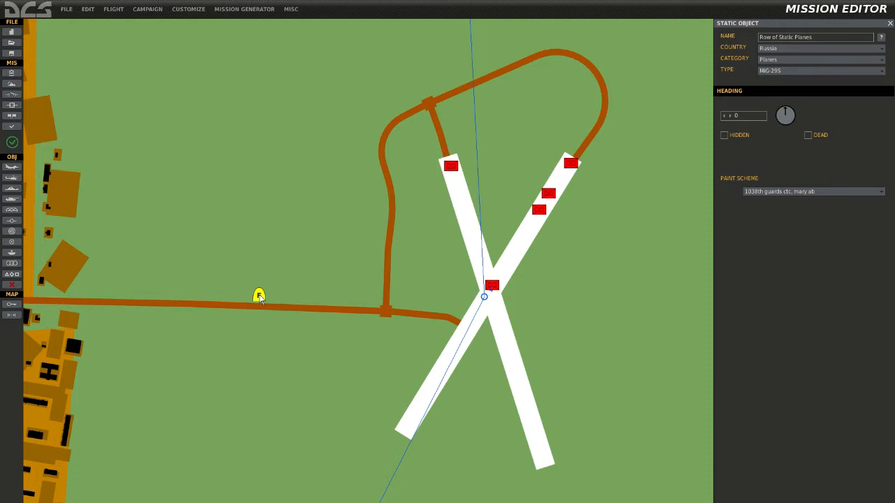
{"action": "left_click", "coordinate": [270, 299]}
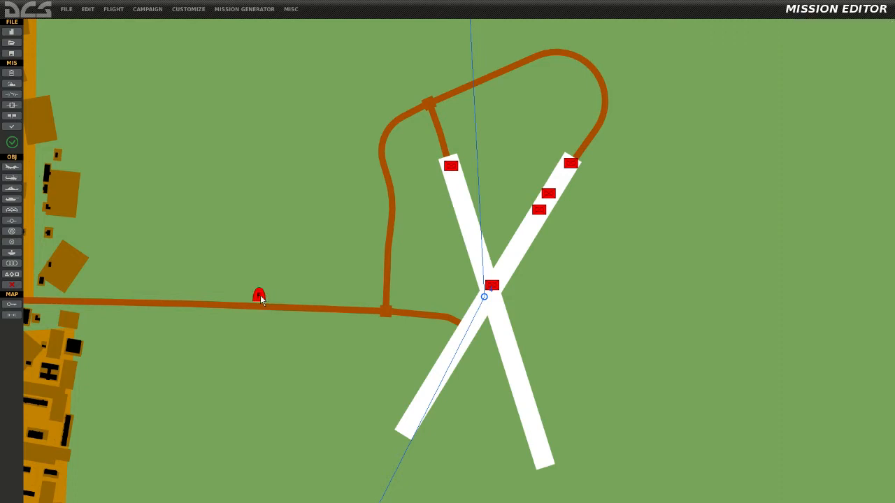
{"action": "left_click", "coordinate": [259, 297]}
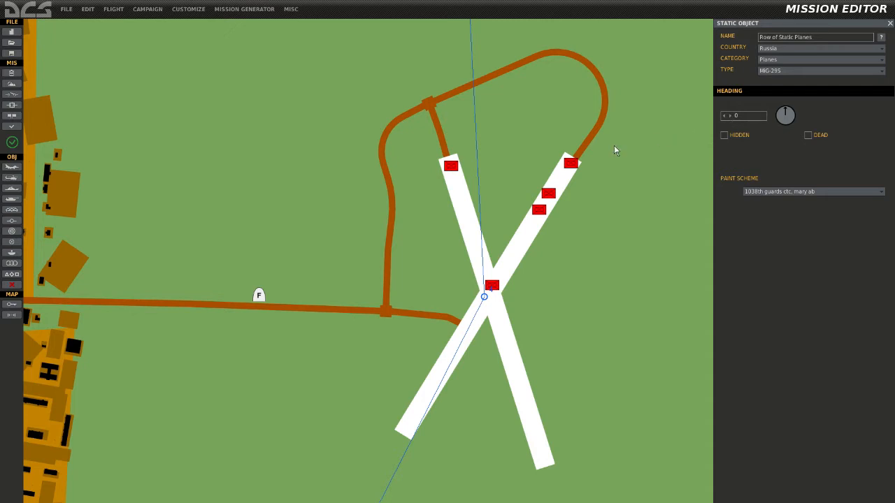
{"action": "left_click", "coordinate": [269, 227]}
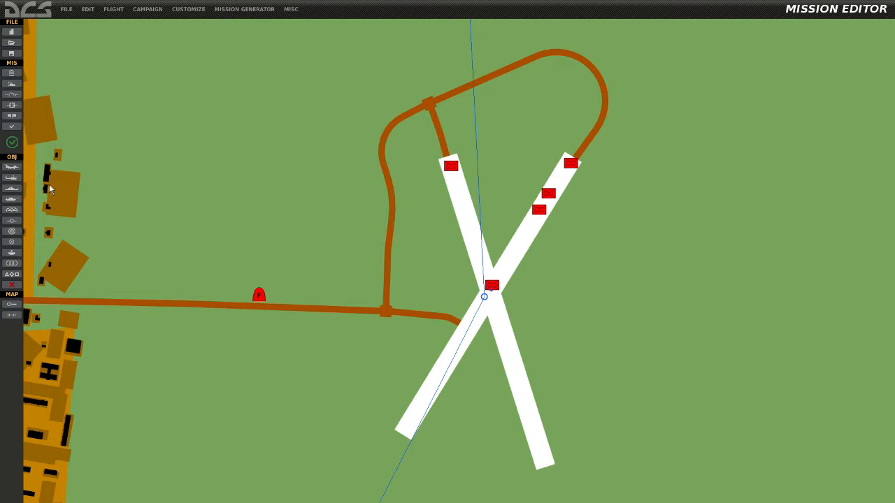
Start a Russian vehicle group named "Target Infantry", choose the INFANTRY category, and place it on the runway just north of the crossing.
{"action": "left_click", "coordinate": [11, 199]}
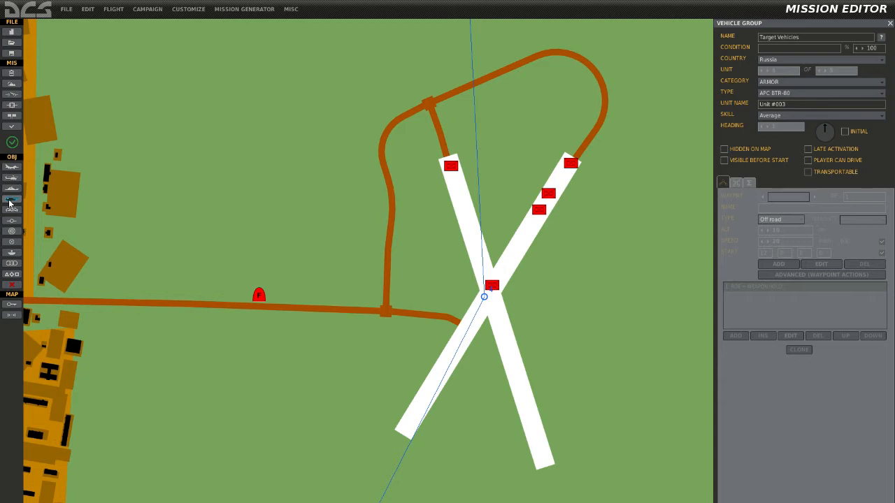
{"action": "left_click", "coordinate": [794, 38]}
{"action": "left_click", "coordinate": [796, 81]}
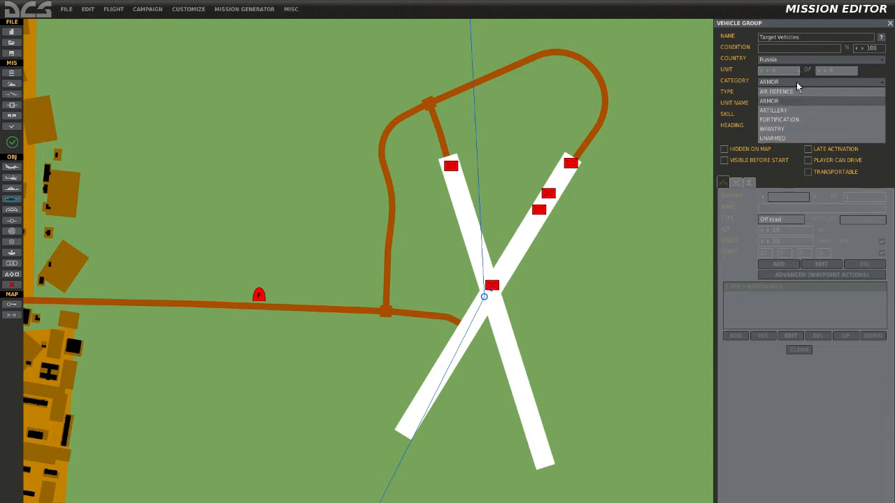
{"action": "left_click", "coordinate": [777, 128]}
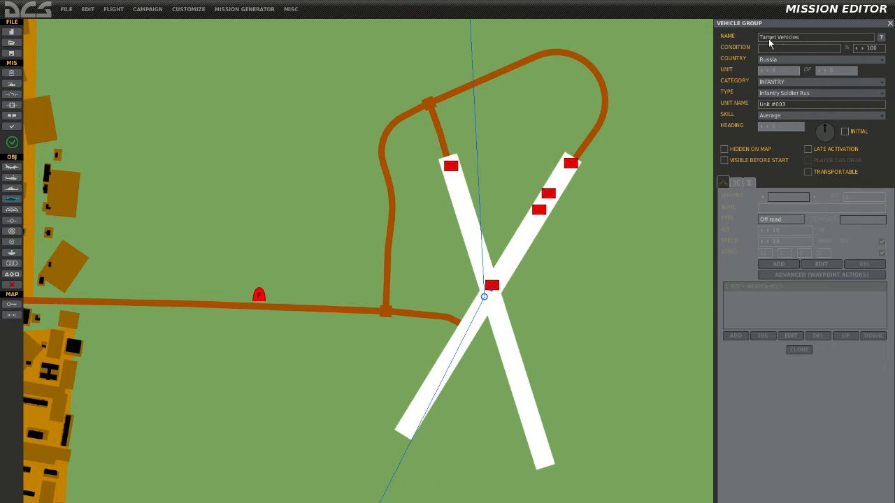
{"action": "double_click", "coordinate": [804, 40]}
{"action": "type", "text": "Target Infantry"}
{"action": "left_click", "coordinate": [493, 270]}
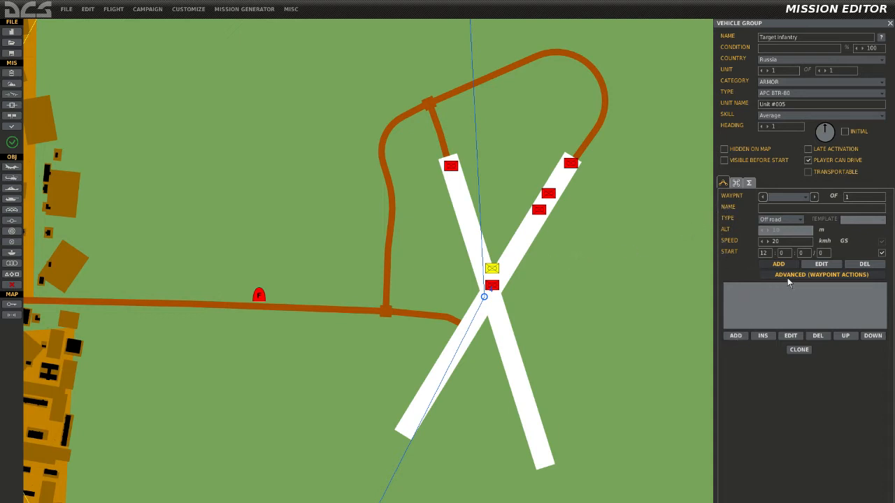
Give the Target Infantry group an advanced waypoint action of type Set Option with ROE set to WEAPON HOLD.
{"action": "left_click", "coordinate": [736, 336]}
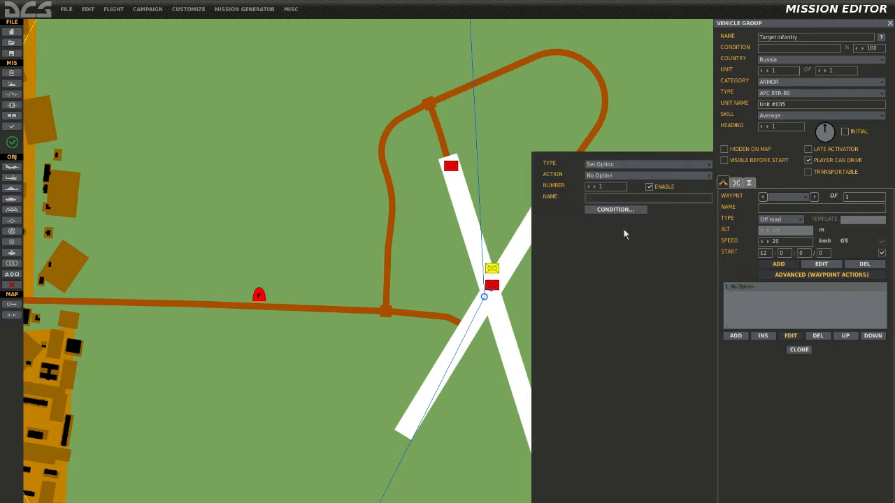
{"action": "left_click", "coordinate": [604, 163]}
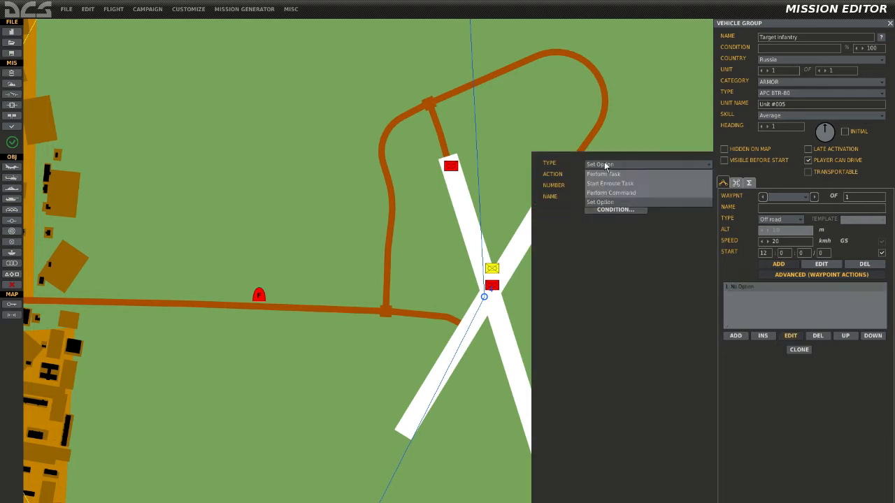
{"action": "left_click", "coordinate": [603, 202]}
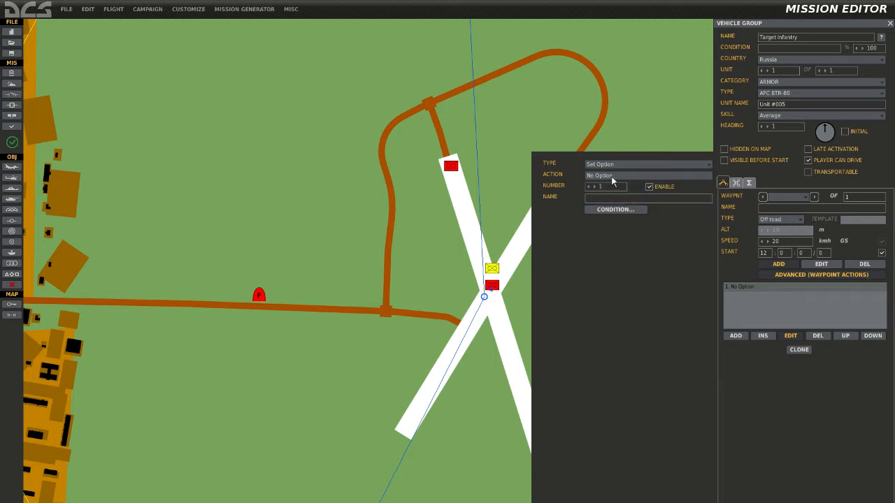
{"action": "left_click", "coordinate": [611, 176]}
{"action": "left_click", "coordinate": [602, 192]}
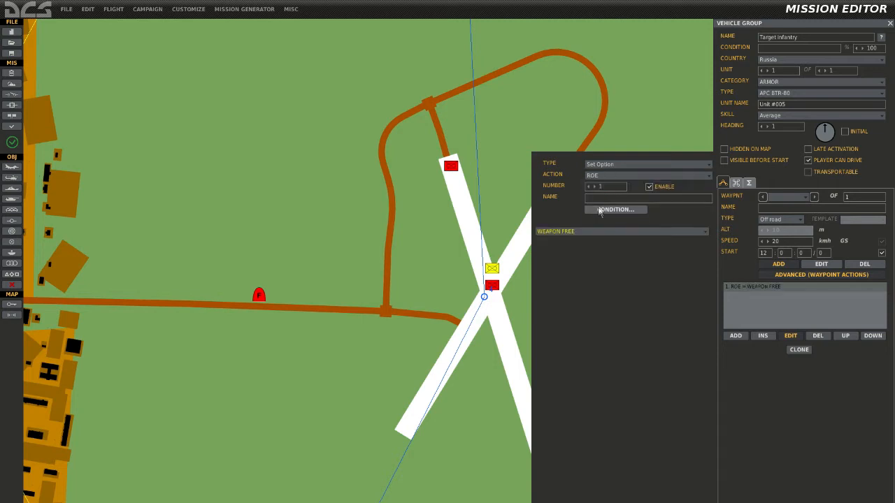
{"action": "left_click", "coordinate": [589, 237]}
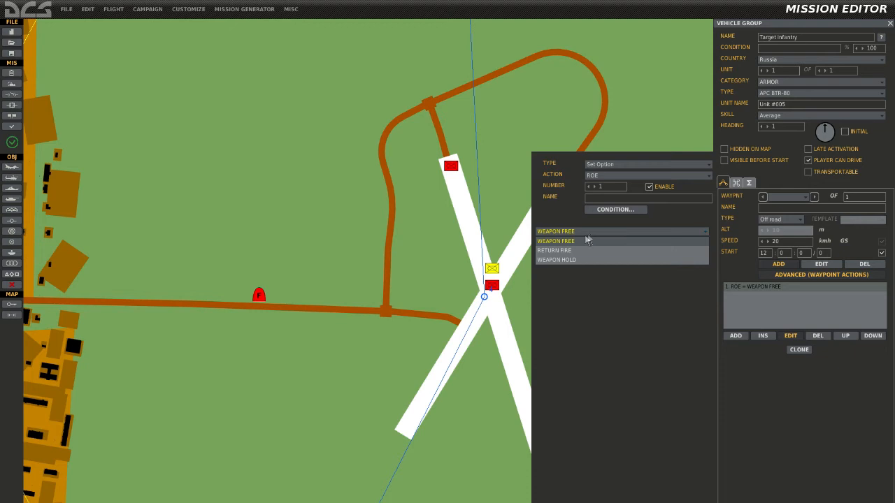
{"action": "left_click", "coordinate": [559, 260]}
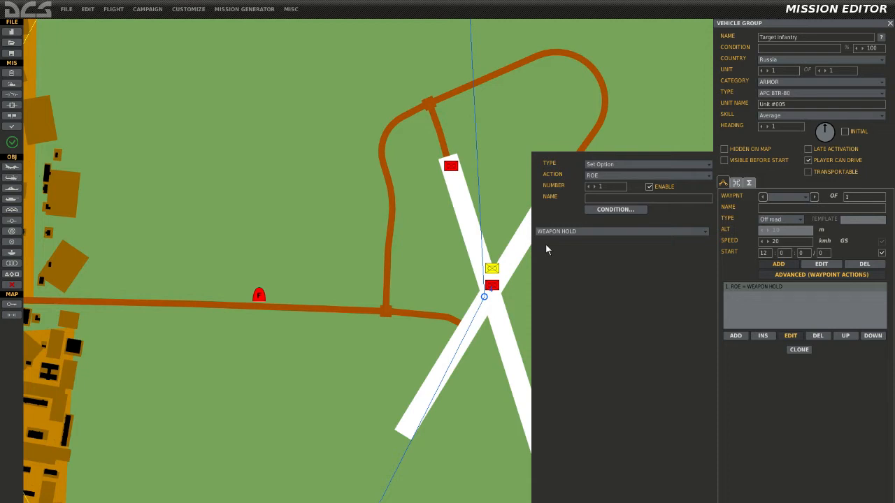
{"action": "left_click", "coordinate": [495, 252]}
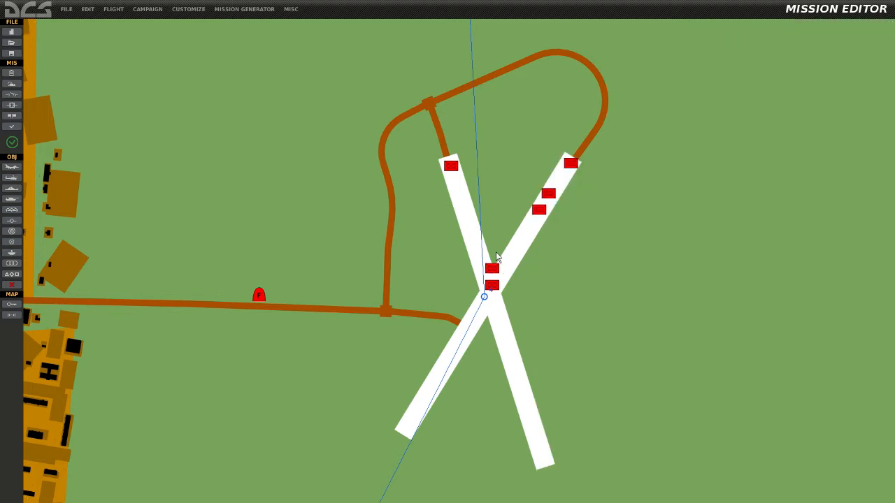
Increase the Target Infantry group to 6 units.
{"action": "left_click", "coordinate": [493, 269]}
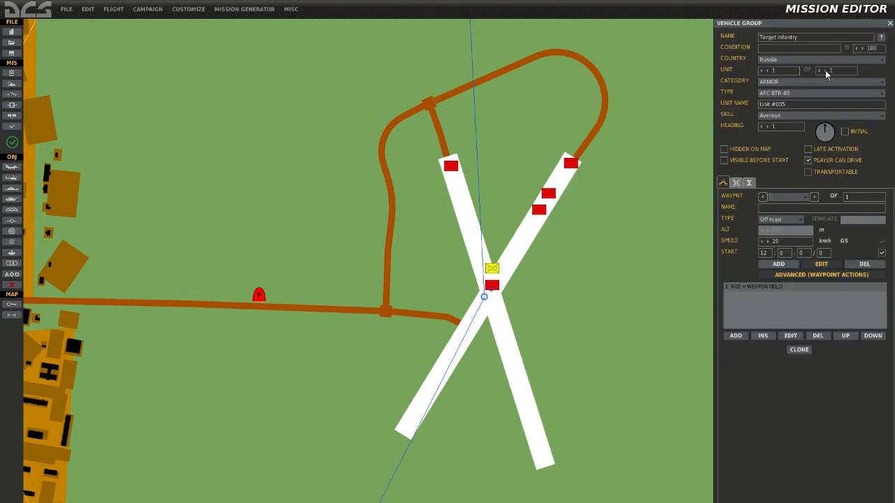
{"action": "left_click", "coordinate": [824, 70]}
{"action": "left_click", "coordinate": [825, 70]}
{"action": "left_click", "coordinate": [824, 70]}
{"action": "left_click", "coordinate": [825, 70]}
{"action": "left_click", "coordinate": [824, 69]}
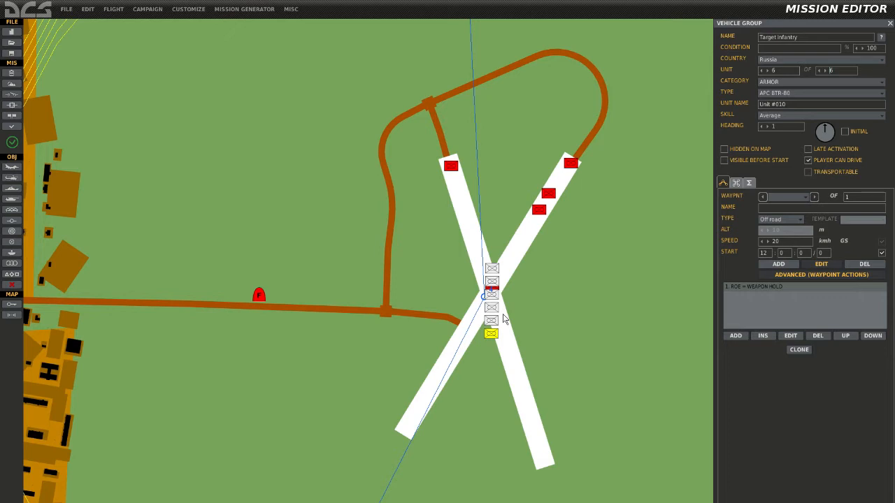
{"action": "left_click", "coordinate": [66, 10]}
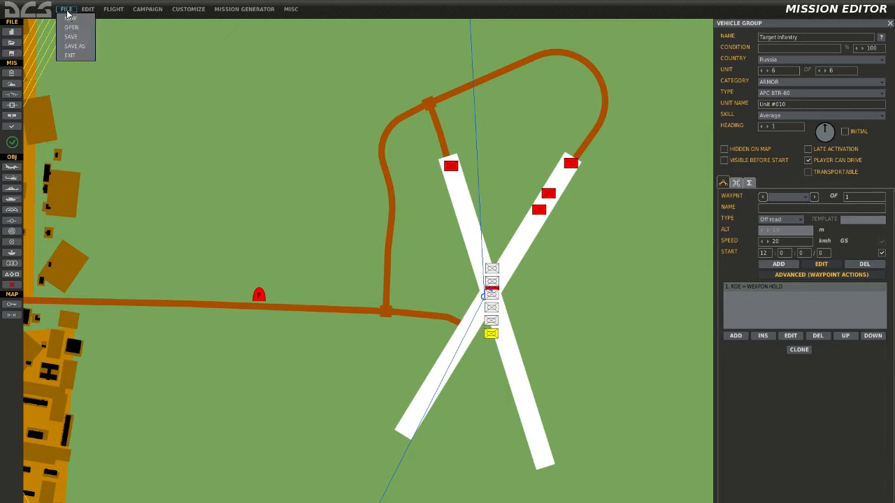
{"action": "left_click", "coordinate": [316, 162]}
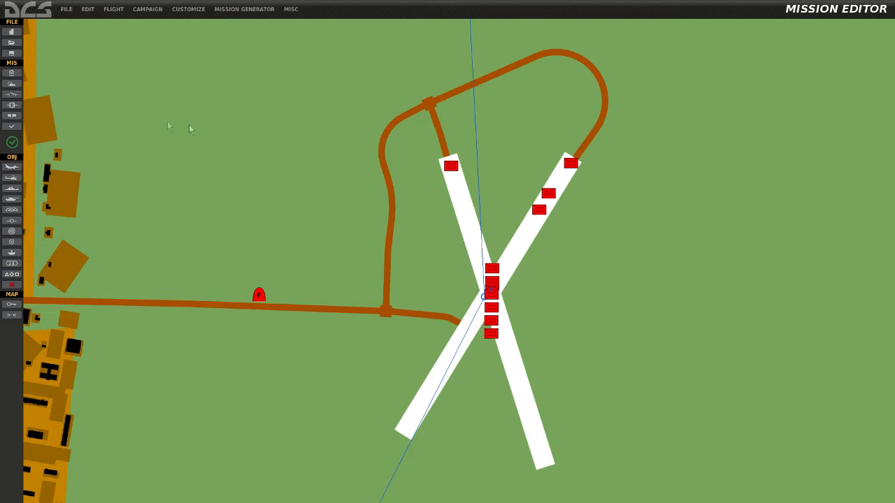
Add a USA vehicle group in the open ground south of the crossed runways, between their southern ends.
{"action": "left_click", "coordinate": [12, 179]}
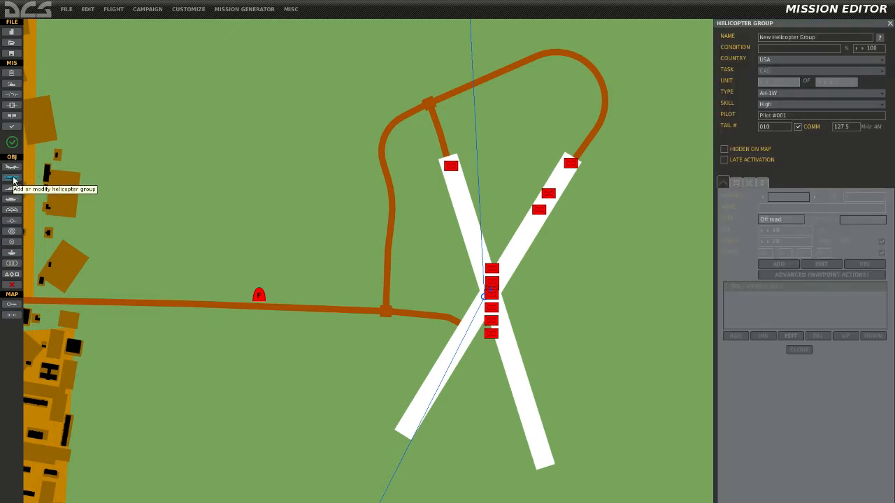
{"action": "left_click", "coordinate": [12, 199]}
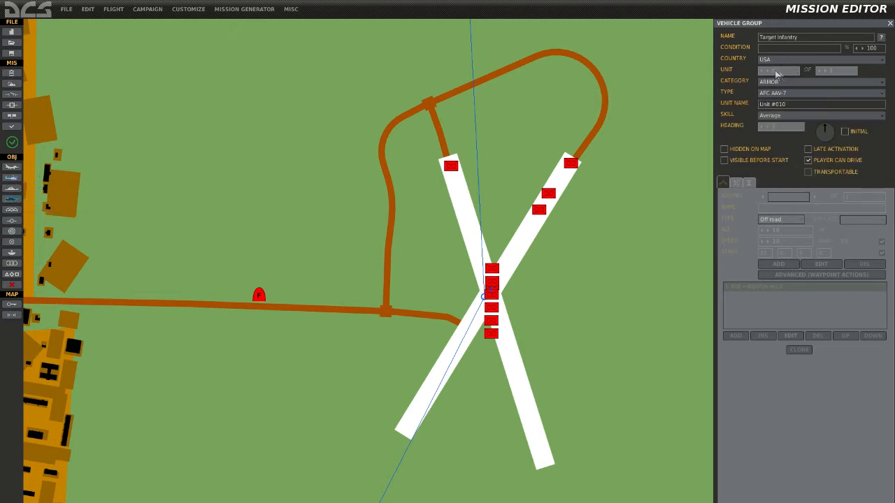
{"action": "left_click", "coordinate": [883, 83]}
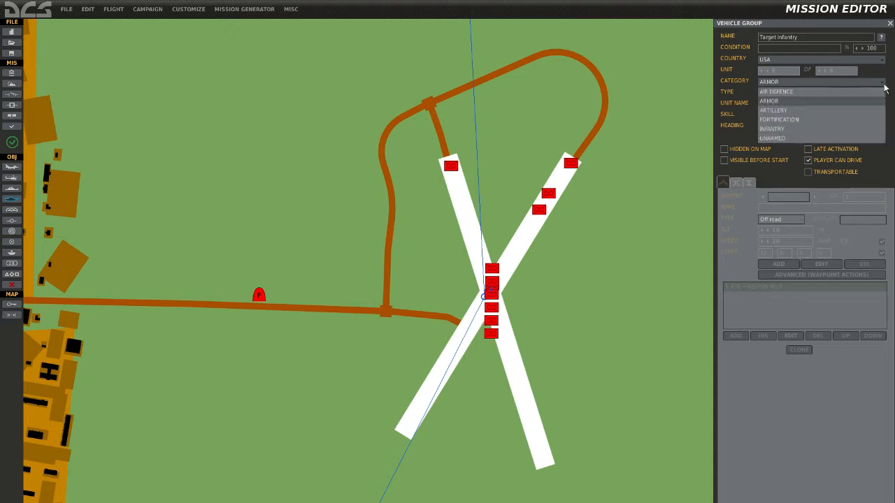
{"action": "left_click", "coordinate": [882, 80]}
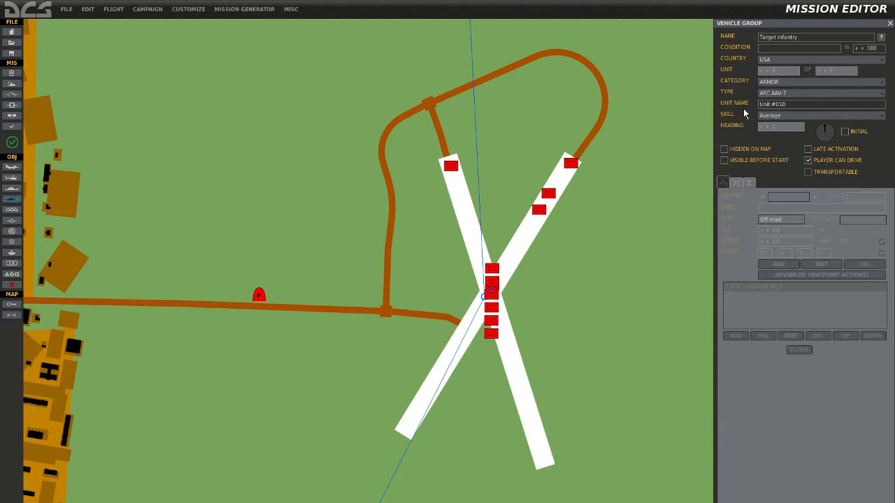
{"action": "left_click", "coordinate": [485, 476]}
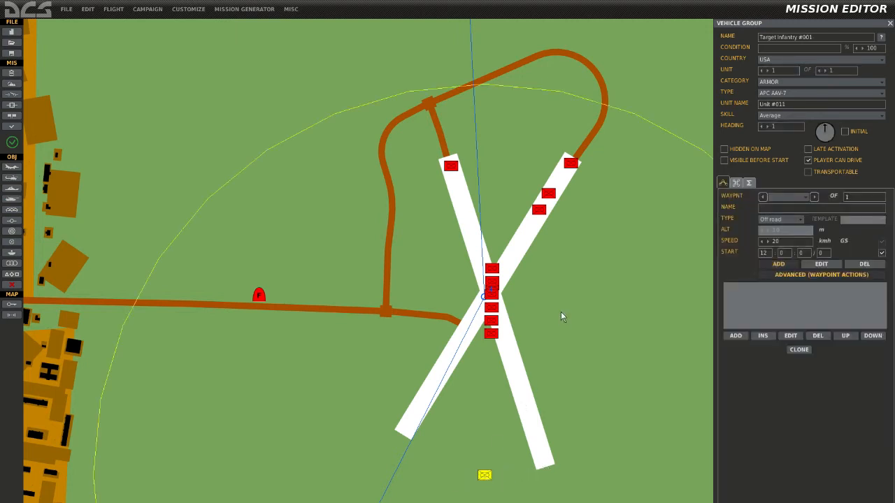
Set the new USA group's first unit to category UNARMED, type APC M1025 HMMWV.
{"action": "left_click", "coordinate": [882, 86]}
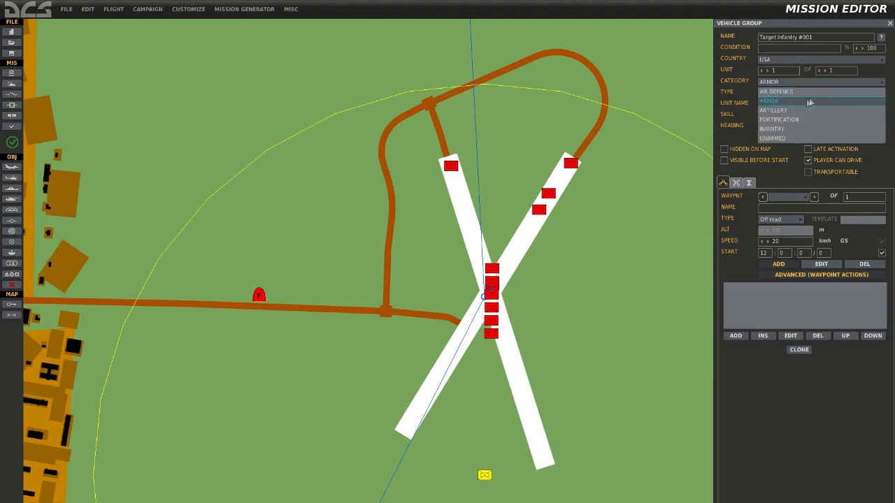
{"action": "left_click", "coordinate": [774, 139]}
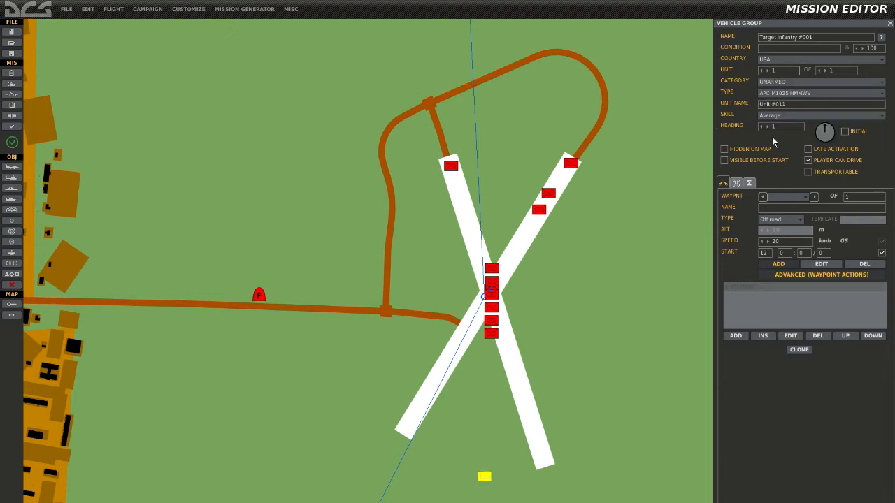
{"action": "left_click", "coordinate": [880, 96]}
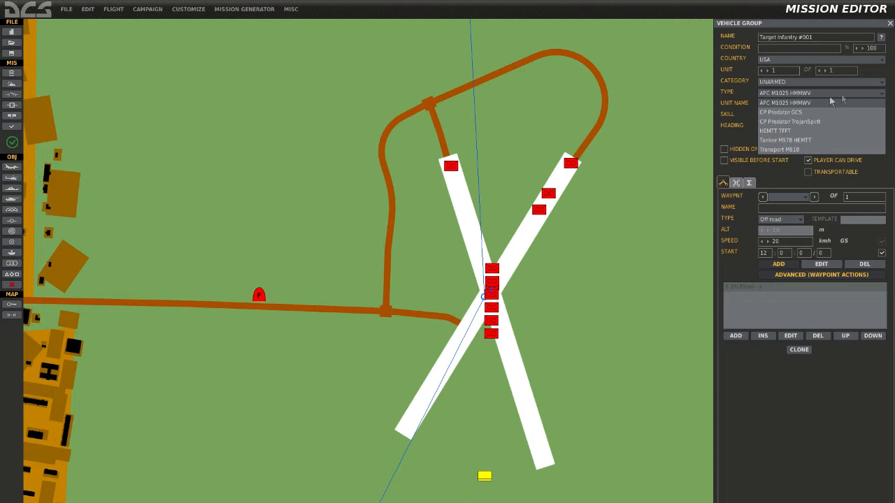
{"action": "left_click", "coordinate": [804, 103]}
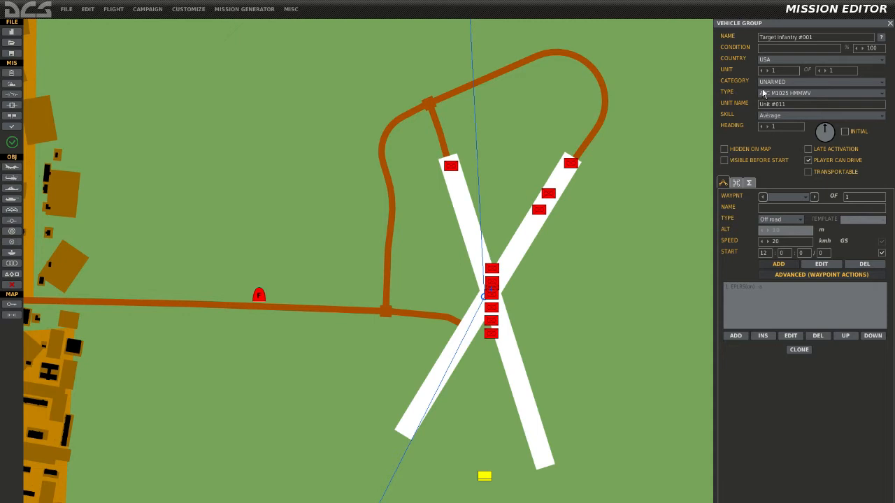
Add a second unit to the USA group with category INFANTRY and type Soldier M249.
{"action": "left_click", "coordinate": [826, 70]}
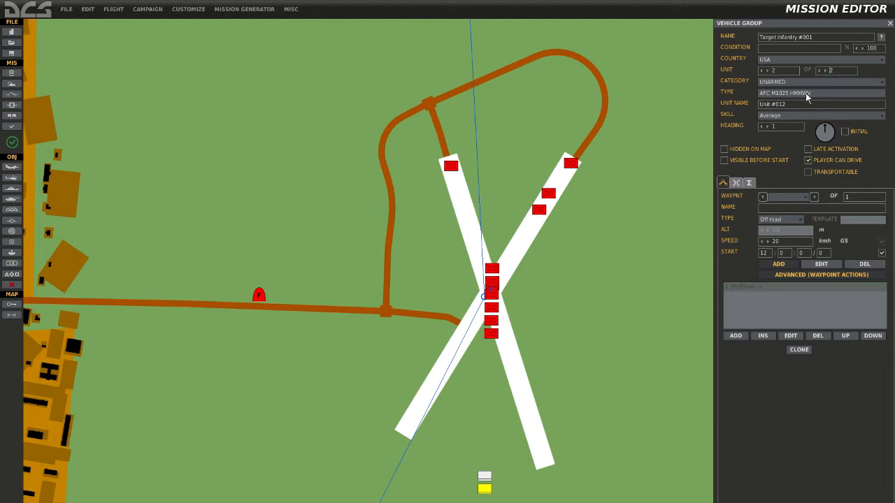
{"action": "left_click", "coordinate": [880, 82]}
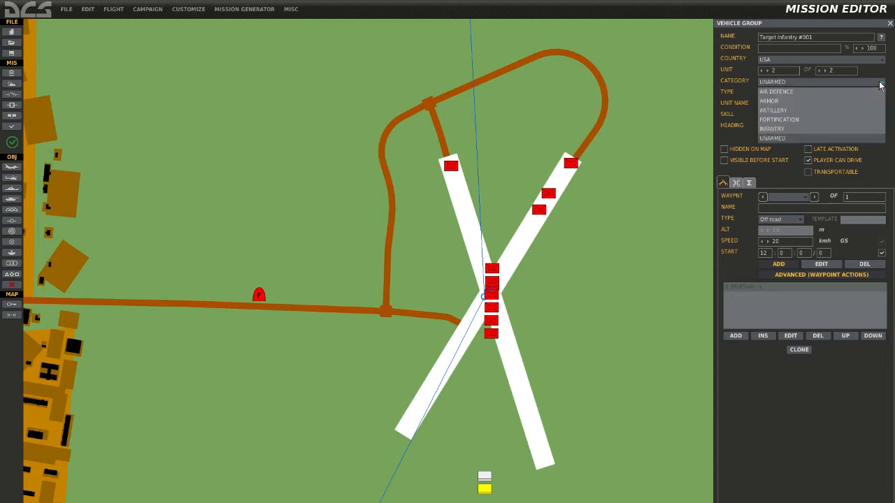
{"action": "left_click", "coordinate": [788, 129]}
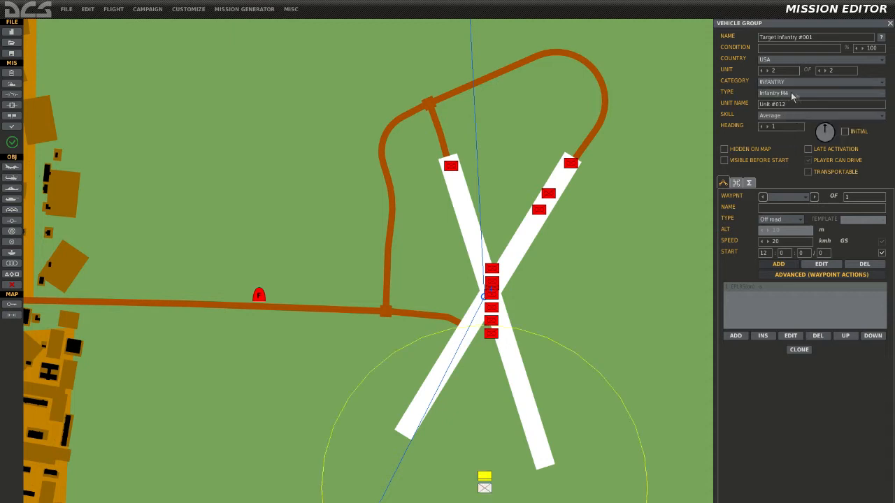
{"action": "left_click", "coordinate": [783, 96]}
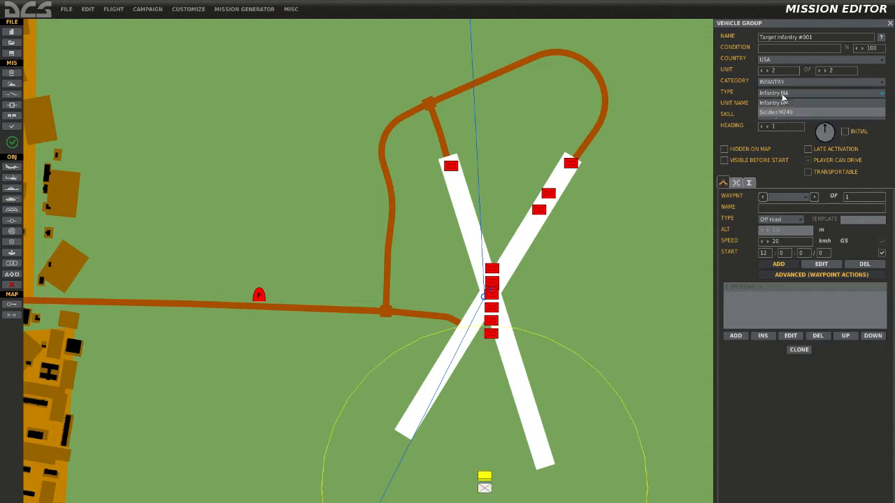
{"action": "left_click", "coordinate": [776, 103]}
{"action": "left_click", "coordinate": [778, 113]}
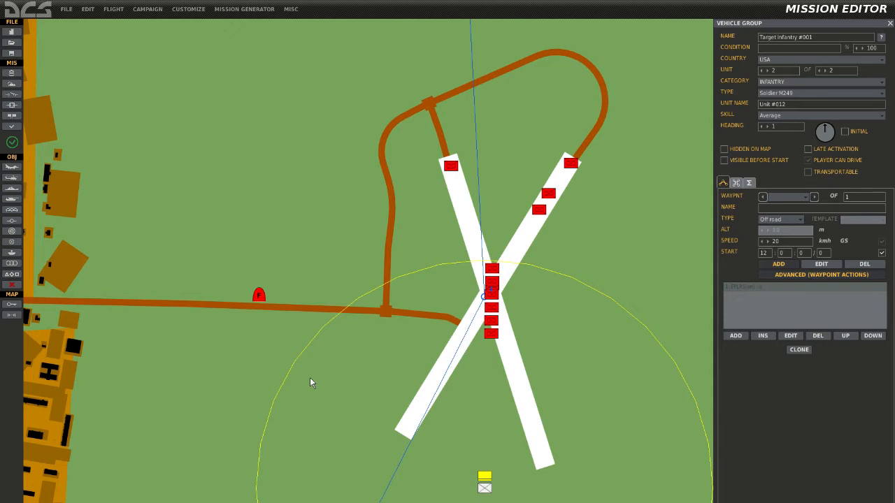
Examine the flight route and coastline around Kobuleti and the target runways on the map.
{"action": "scroll", "coordinate": [311, 382], "scroll_direction": "down", "scroll_amount": 2}
{"action": "scroll", "coordinate": [308, 384], "scroll_direction": "down", "scroll_amount": 2}
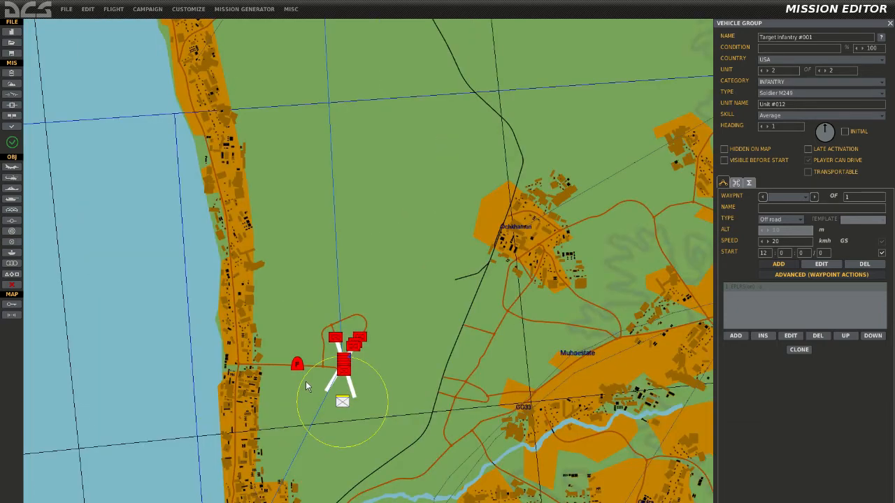
{"action": "scroll", "coordinate": [306, 381], "scroll_direction": "down", "scroll_amount": 2}
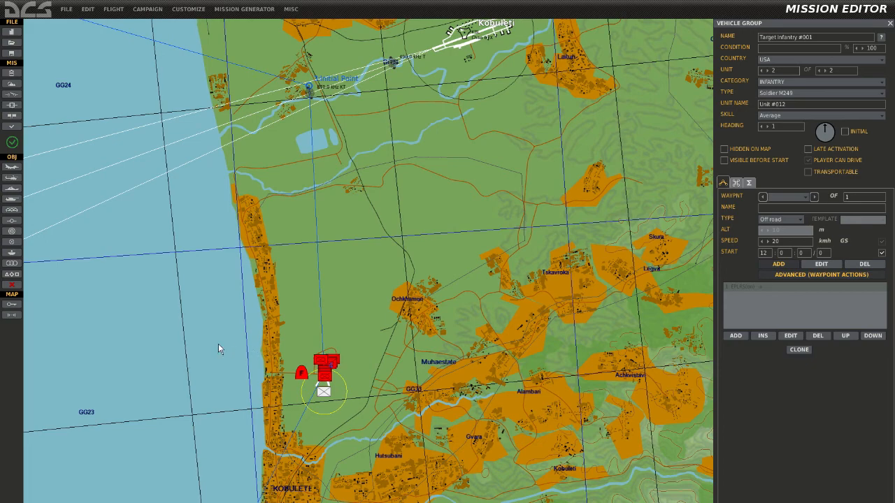
{"action": "right_click_drag", "start_coordinate": [218, 343], "coordinate": [343, 312]}
{"action": "scroll", "coordinate": [335, 311], "scroll_direction": "down", "scroll_amount": 2}
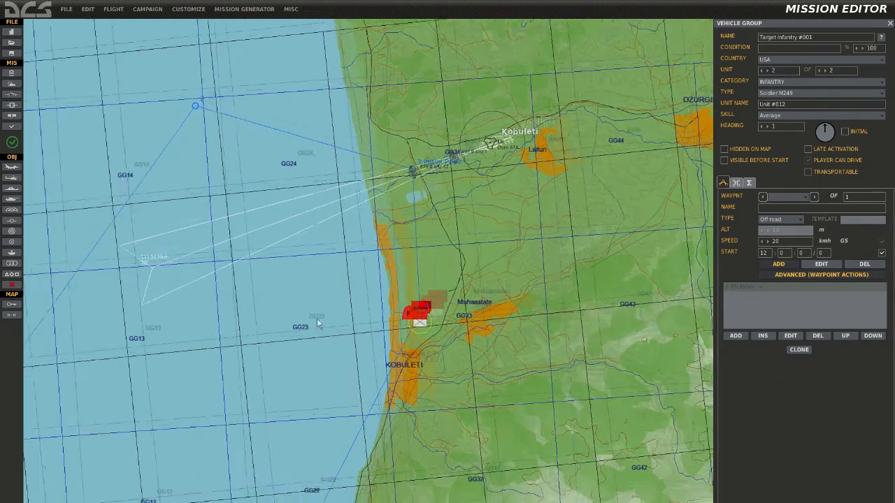
{"action": "right_click_drag", "start_coordinate": [295, 328], "coordinate": [410, 244]}
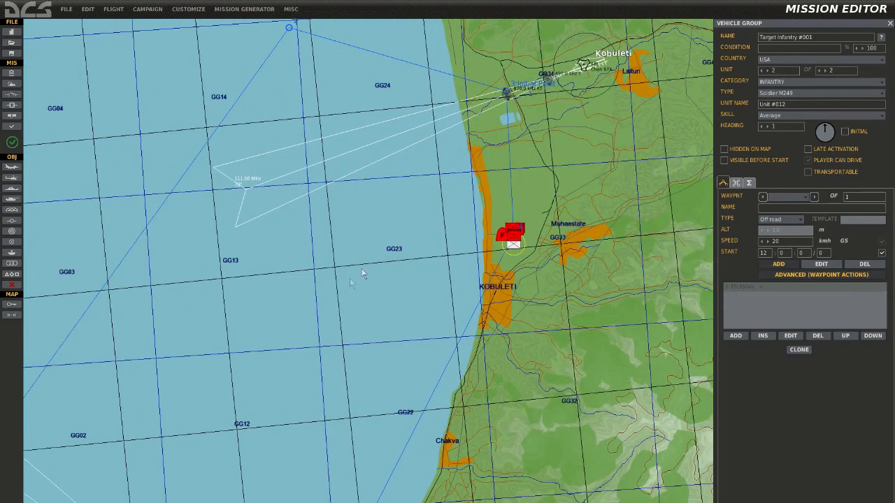
{"action": "scroll", "coordinate": [341, 281], "scroll_direction": "up", "scroll_amount": 1}
{"action": "scroll", "coordinate": [341, 281], "scroll_direction": "down", "scroll_amount": 2}
{"action": "scroll", "coordinate": [340, 281], "scroll_direction": "up", "scroll_amount": 1}
{"action": "scroll", "coordinate": [340, 280], "scroll_direction": "up", "scroll_amount": 3}
{"action": "right_click_drag", "start_coordinate": [483, 256], "coordinate": [156, 230]}
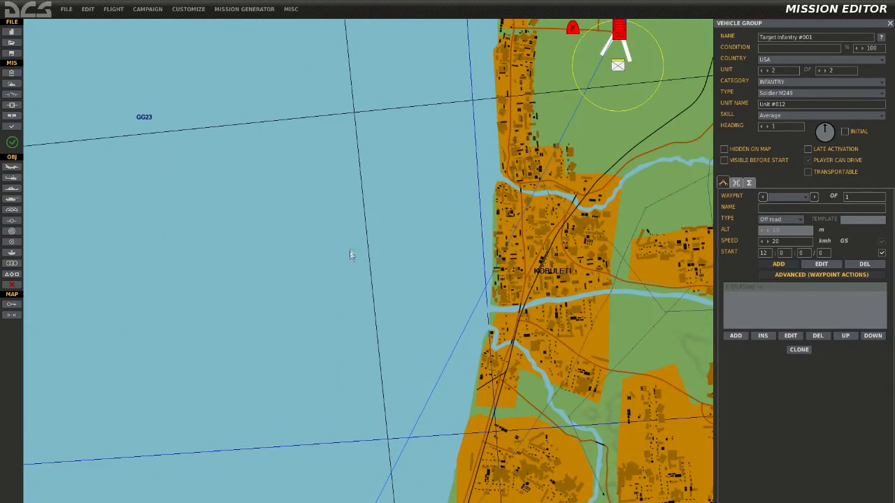
{"action": "right_click_drag", "start_coordinate": [378, 190], "coordinate": [212, 415]}
{"action": "scroll", "coordinate": [219, 398], "scroll_direction": "up", "scroll_amount": 2}
{"action": "right_click_drag", "start_coordinate": [528, 255], "coordinate": [276, 406]}
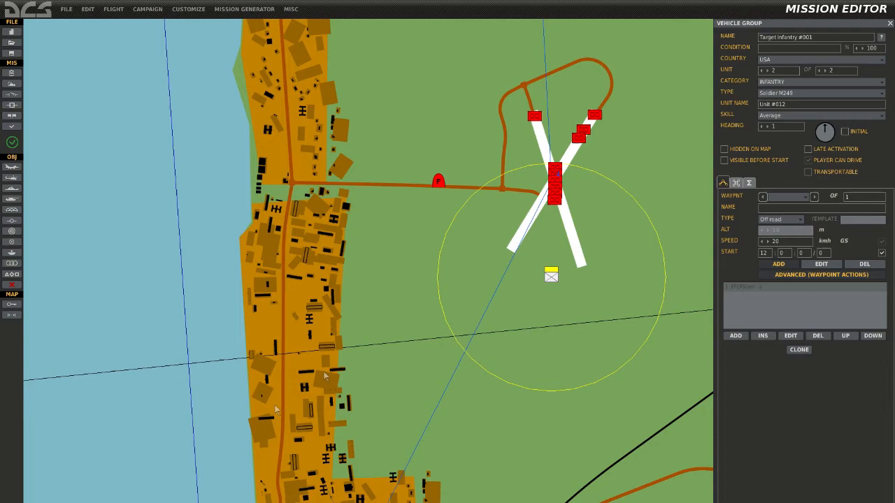
{"action": "right_click_drag", "start_coordinate": [373, 319], "coordinate": [278, 410]}
{"action": "scroll", "coordinate": [279, 408], "scroll_direction": "up", "scroll_amount": 2}
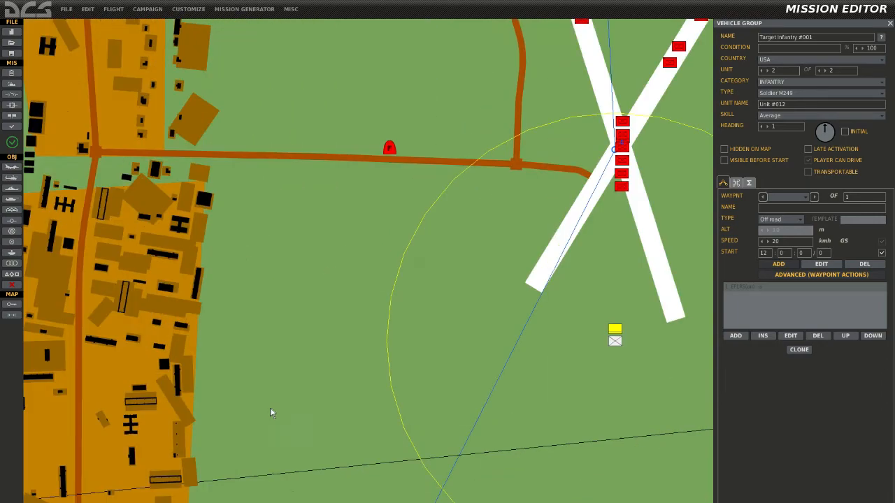
Examine the Batumi airfield and the start of the flight route there.
{"action": "scroll", "coordinate": [267, 407], "scroll_direction": "down", "scroll_amount": 2}
{"action": "right_click_drag", "start_coordinate": [222, 440], "coordinate": [604, 106]}
{"action": "scroll", "coordinate": [440, 287], "scroll_direction": "down", "scroll_amount": 3}
{"action": "right_click_drag", "start_coordinate": [374, 383], "coordinate": [647, 122]}
{"action": "right_click_drag", "start_coordinate": [408, 372], "coordinate": [557, 137]}
{"action": "scroll", "coordinate": [544, 154], "scroll_direction": "down", "scroll_amount": 2}
{"action": "scroll", "coordinate": [514, 239], "scroll_direction": "up", "scroll_amount": 4}
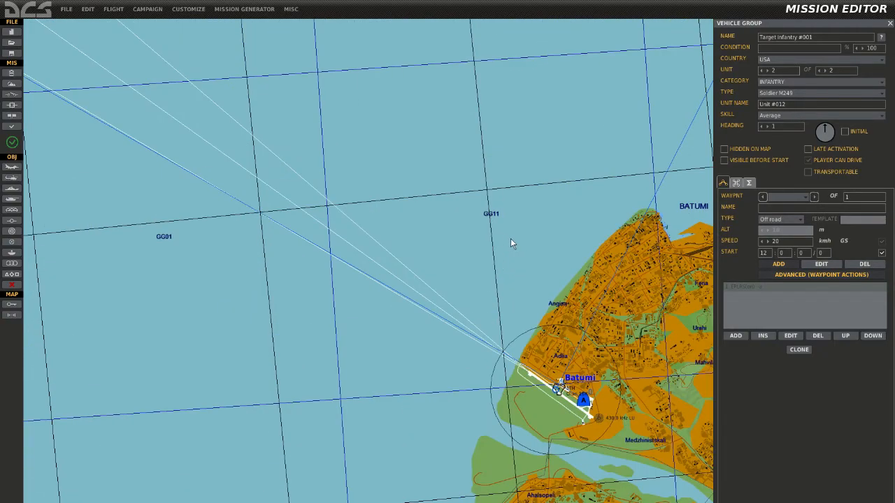
{"action": "right_click_drag", "start_coordinate": [563, 340], "coordinate": [329, 61]}
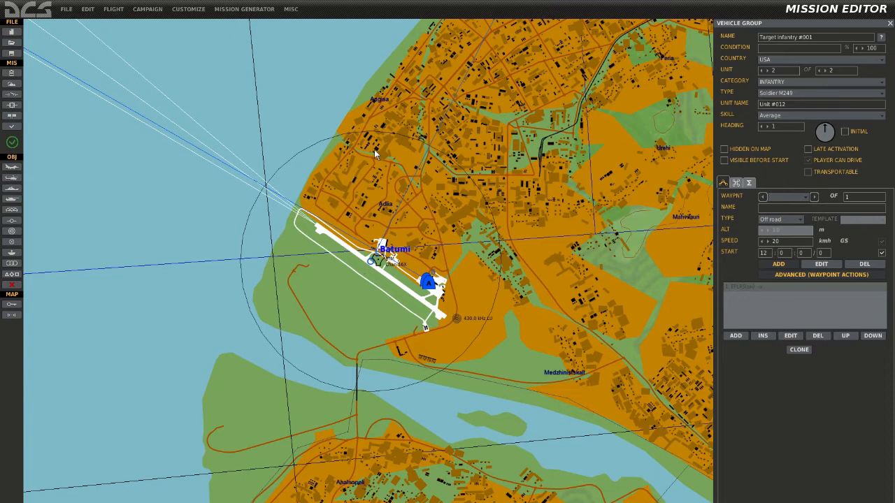
Review the route area from Batumi north along the coast to the Initial Point, ending at the target runways.
{"action": "scroll", "coordinate": [359, 168], "scroll_direction": "down", "scroll_amount": 2}
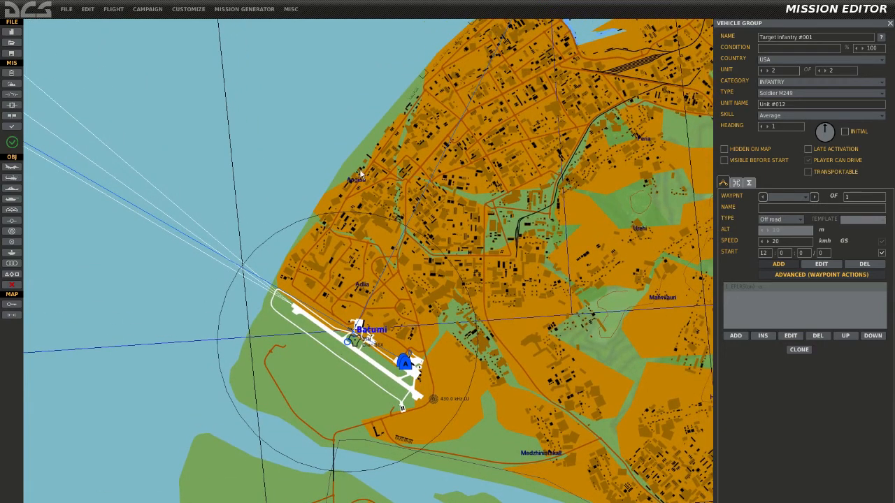
{"action": "right_click_drag", "start_coordinate": [372, 145], "coordinate": [335, 237]}
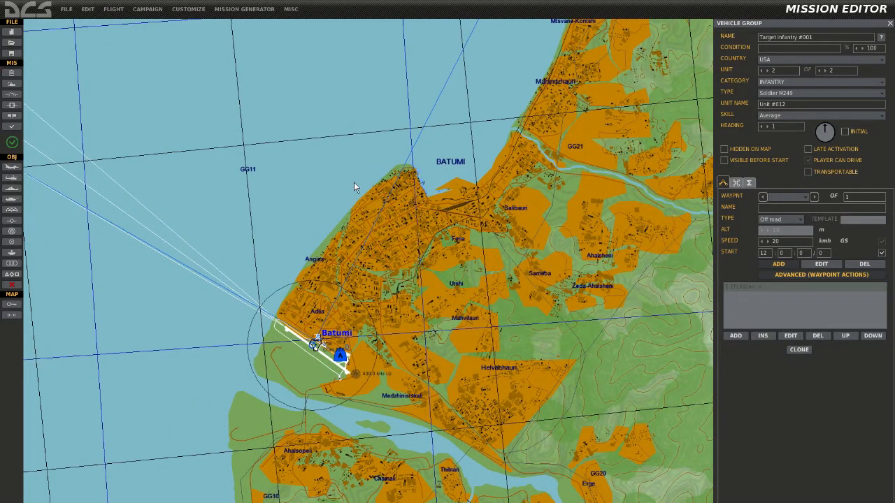
{"action": "right_click_drag", "start_coordinate": [371, 163], "coordinate": [348, 237]}
{"action": "right_click_drag", "start_coordinate": [496, 93], "coordinate": [376, 222]}
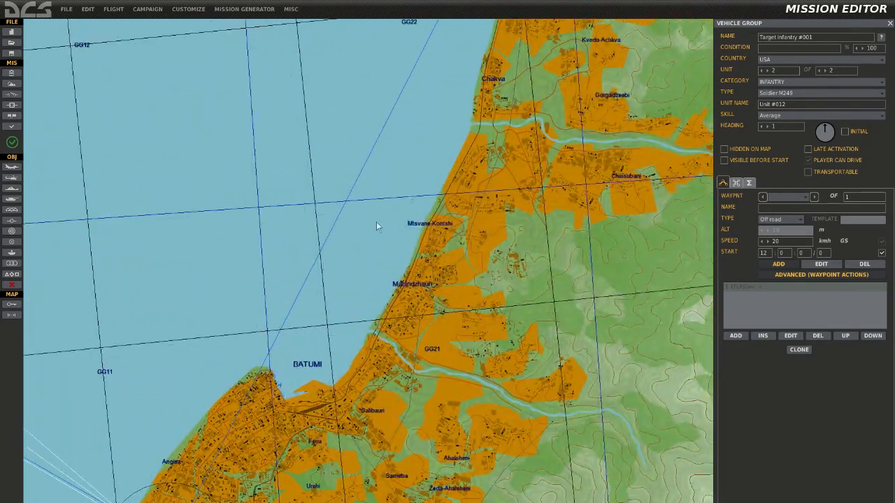
{"action": "right_click_drag", "start_coordinate": [444, 145], "coordinate": [371, 280]}
{"action": "right_click_drag", "start_coordinate": [400, 214], "coordinate": [350, 332]}
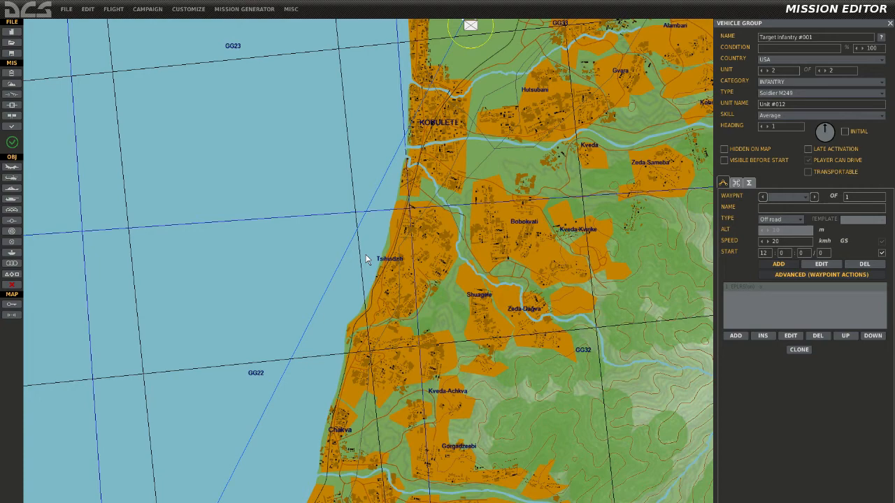
{"action": "right_click_drag", "start_coordinate": [384, 208], "coordinate": [281, 387]}
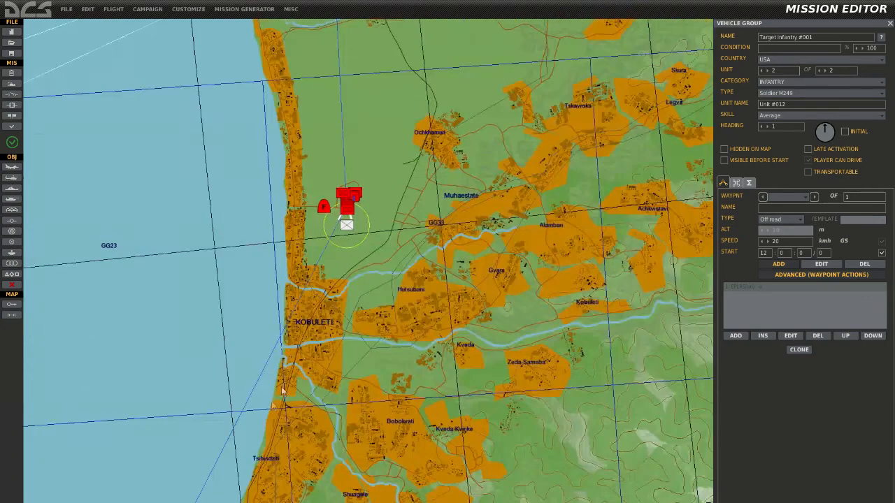
{"action": "right_click_drag", "start_coordinate": [230, 193], "coordinate": [273, 437]}
{"action": "right_click_drag", "start_coordinate": [210, 146], "coordinate": [231, 239]}
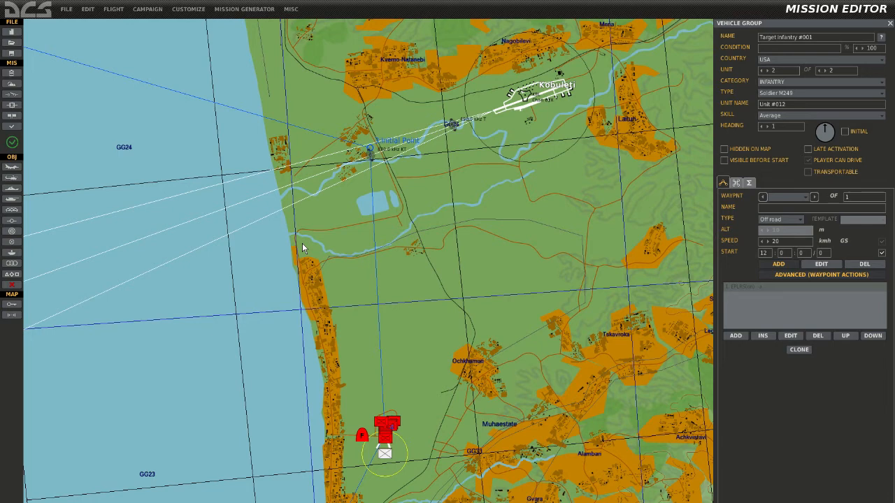
{"action": "right_click_drag", "start_coordinate": [254, 409], "coordinate": [344, 395]}
{"action": "scroll", "coordinate": [342, 396], "scroll_direction": "up", "scroll_amount": 5}
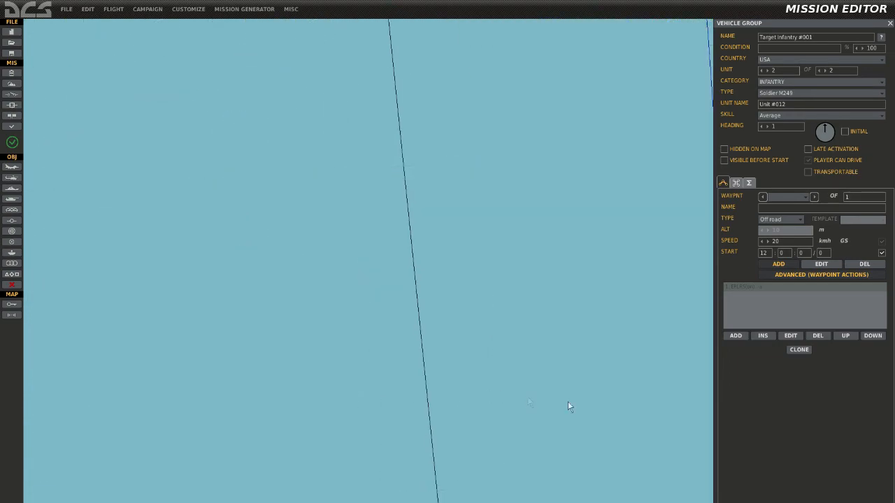
{"action": "right_click_drag", "start_coordinate": [590, 396], "coordinate": [137, 304]}
{"action": "right_click_drag", "start_coordinate": [373, 339], "coordinate": [260, 320]}
{"action": "scroll", "coordinate": [323, 334], "scroll_direction": "up", "scroll_amount": 2}
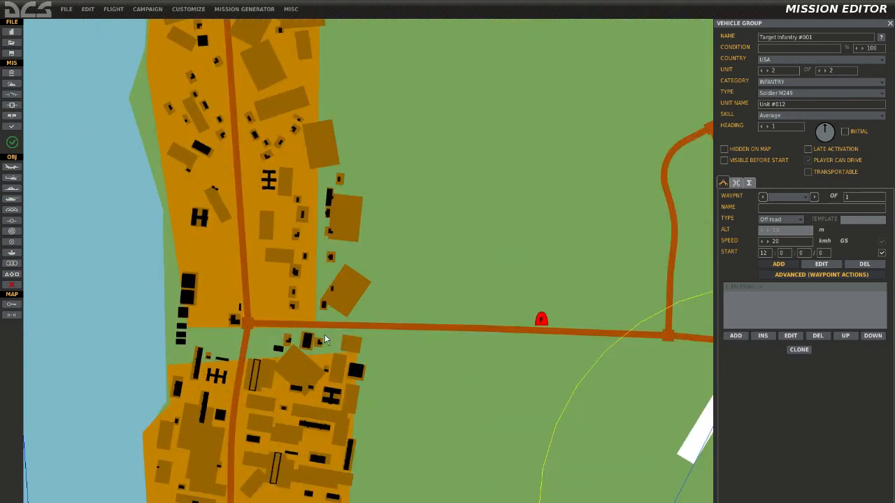
{"action": "right_click_drag", "start_coordinate": [425, 376], "coordinate": [191, 309]}
{"action": "right_click_drag", "start_coordinate": [282, 310], "coordinate": [250, 388]}
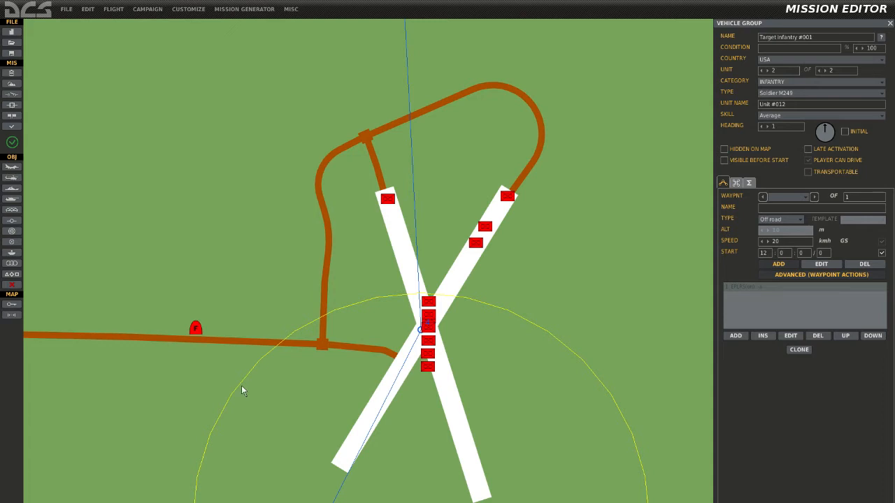
Save the mission.
{"action": "left_click", "coordinate": [67, 9]}
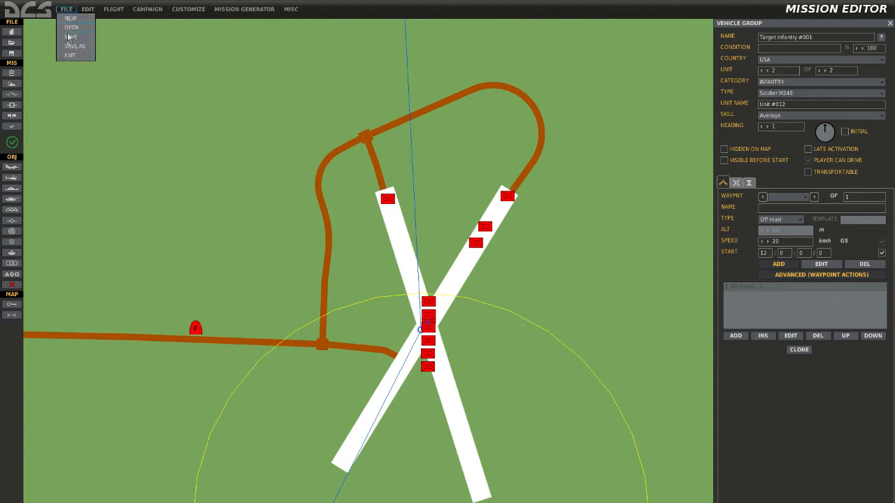
{"action": "left_click", "coordinate": [623, 243]}
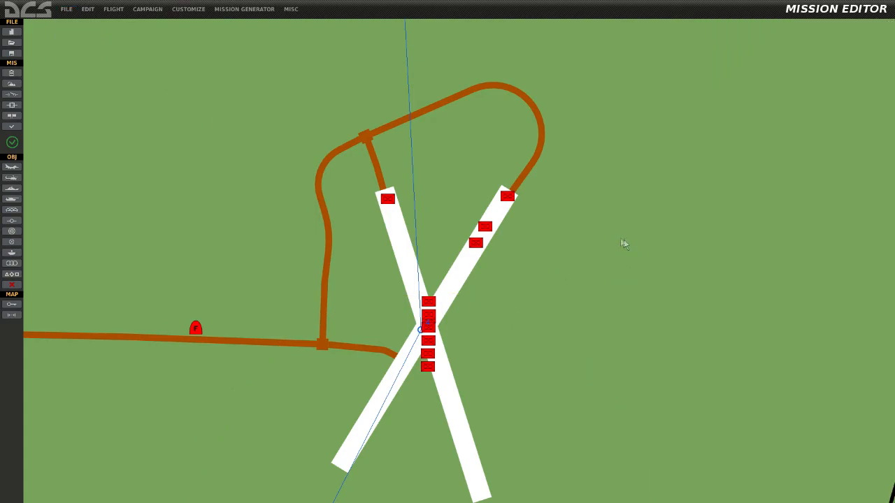
{"action": "scroll", "coordinate": [617, 245], "scroll_direction": "down", "scroll_amount": 3}
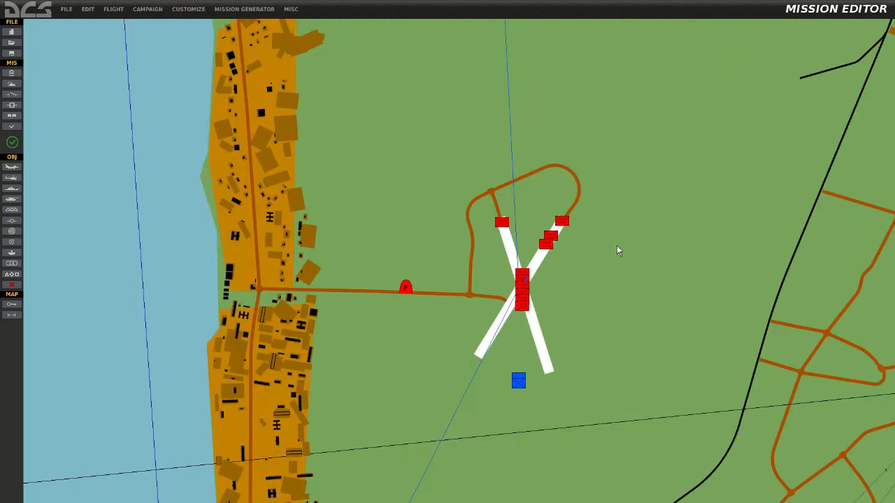
Examine the target runways, the surrounding Kobuleti area and the route leg from the Initial Point on the map.
{"action": "scroll", "coordinate": [617, 246], "scroll_direction": "down", "scroll_amount": 2}
{"action": "right_click_drag", "start_coordinate": [615, 243], "coordinate": [480, 170]}
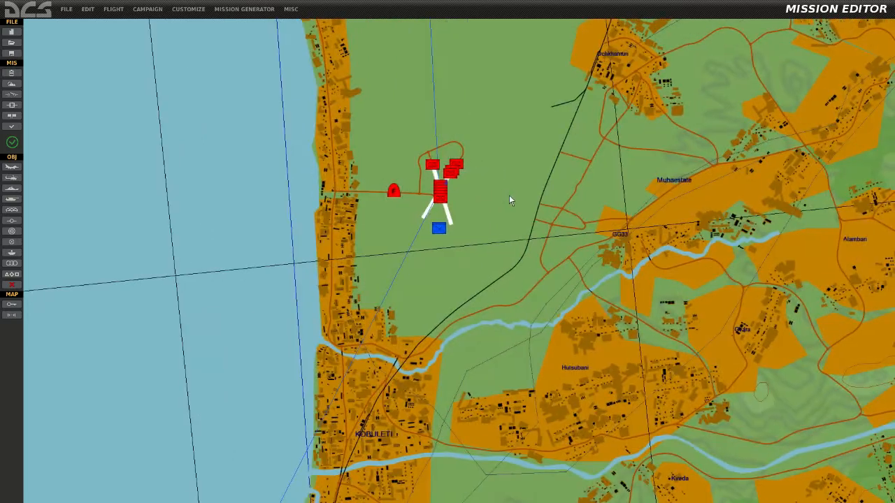
{"action": "right_click_drag", "start_coordinate": [508, 196], "coordinate": [505, 167]}
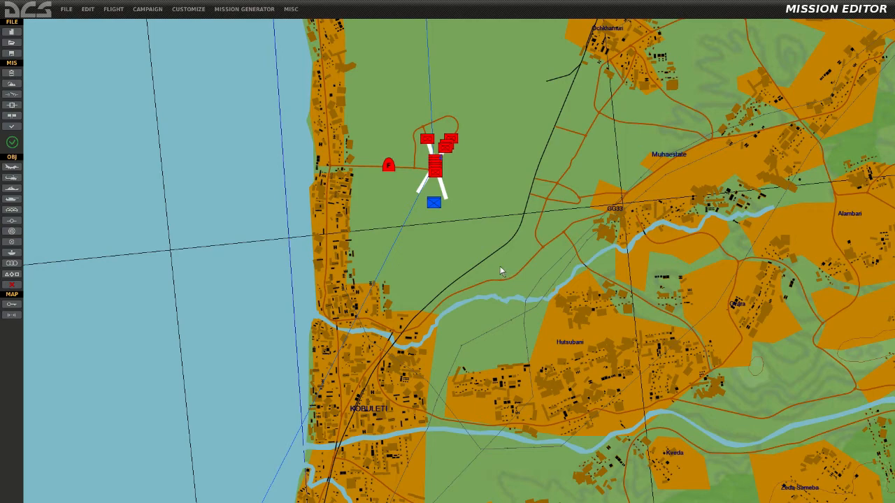
{"action": "scroll", "coordinate": [488, 272], "scroll_direction": "up", "scroll_amount": 5}
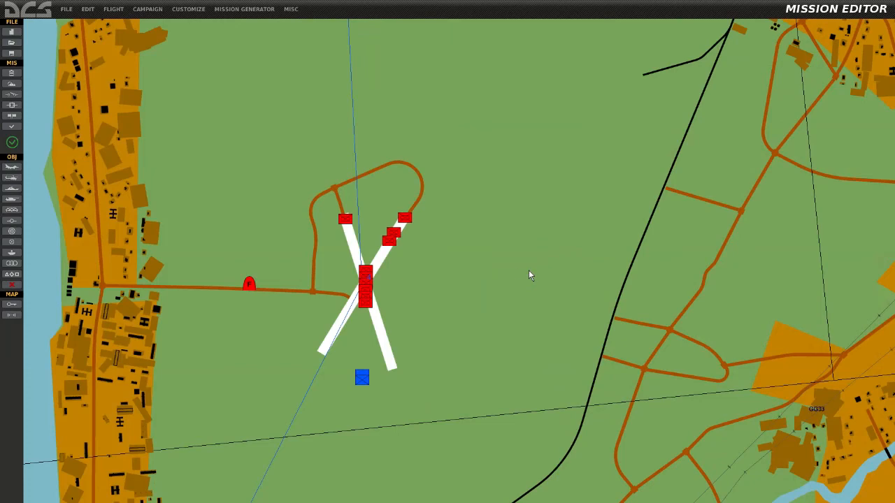
{"action": "right_click_drag", "start_coordinate": [473, 266], "coordinate": [554, 244]}
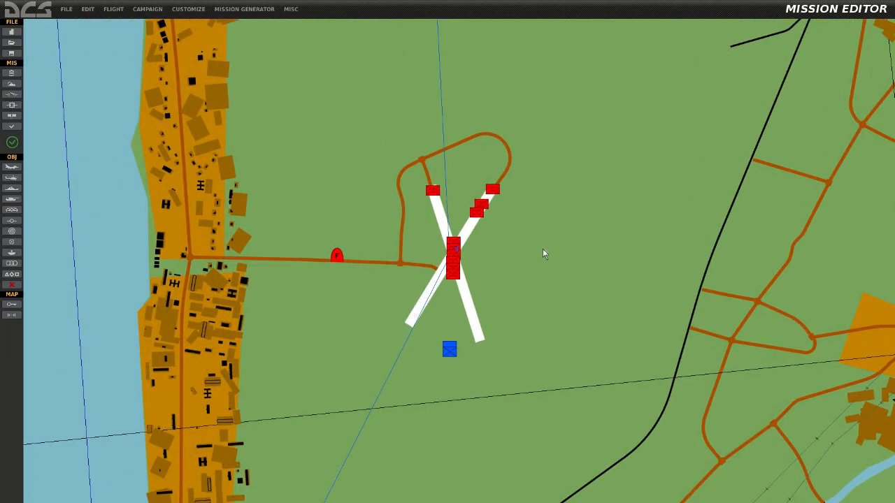
{"action": "scroll", "coordinate": [543, 248], "scroll_direction": "down", "scroll_amount": 5}
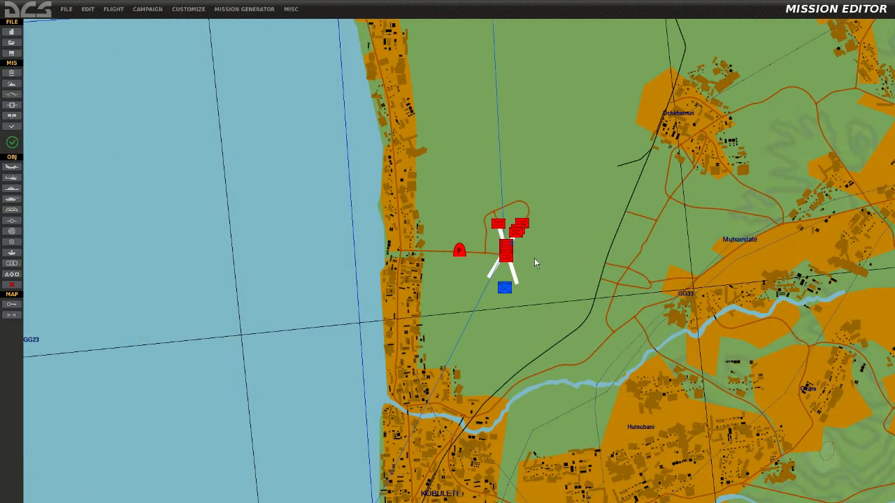
{"action": "scroll", "coordinate": [535, 284], "scroll_direction": "down", "scroll_amount": 5}
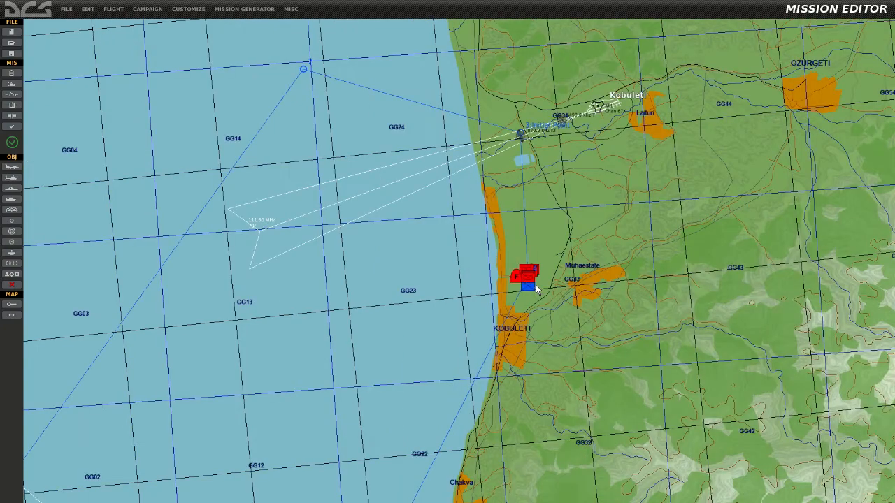
{"action": "scroll", "coordinate": [536, 287], "scroll_direction": "up", "scroll_amount": 3}
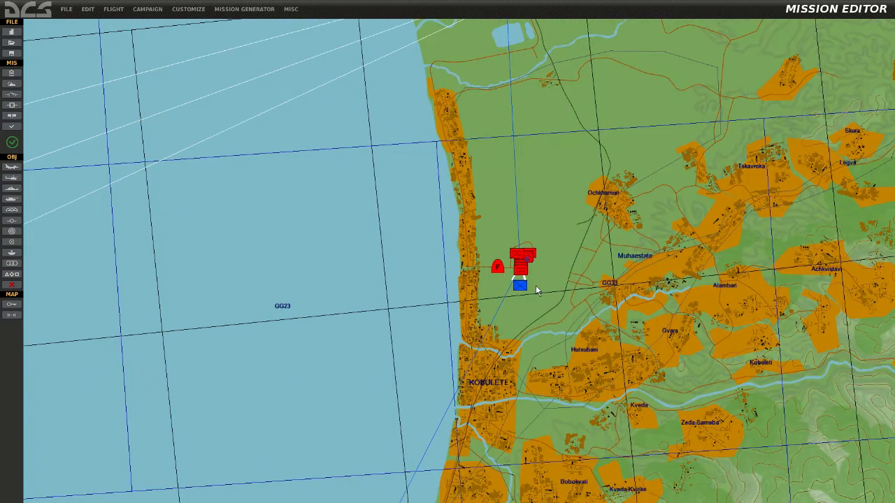
{"action": "right_click_drag", "start_coordinate": [550, 244], "coordinate": [543, 310]}
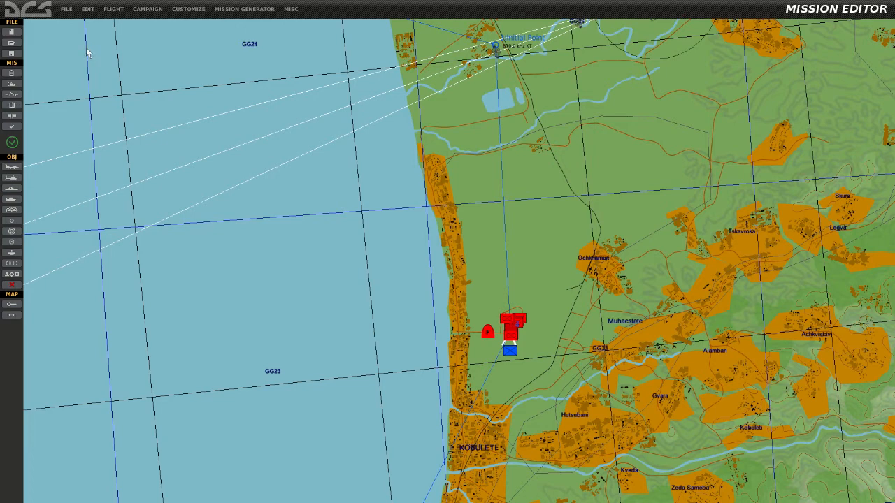
Name the sortie "Mission Name Here" in the mission briefing.
{"action": "left_click", "coordinate": [12, 74]}
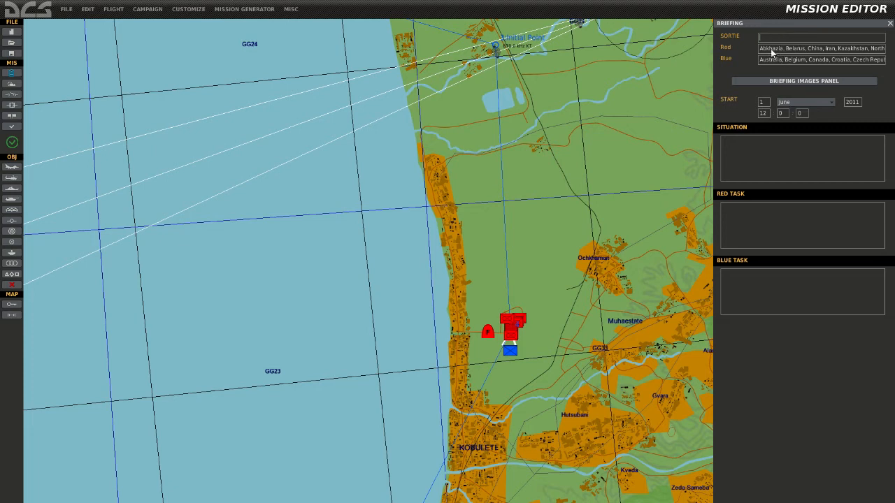
{"action": "type", "text": "Mission Name Here"}
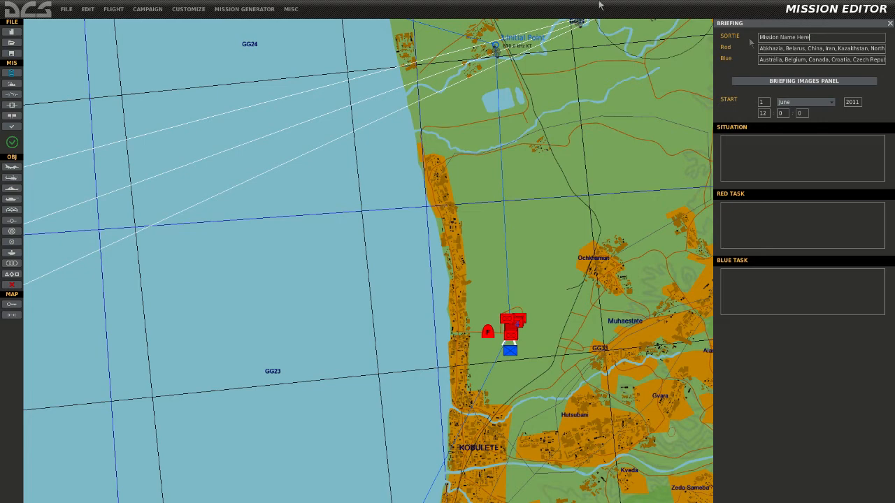
Examine the blue and red briefing image slots and the image file selection without adding an image.
{"action": "left_click", "coordinate": [789, 81]}
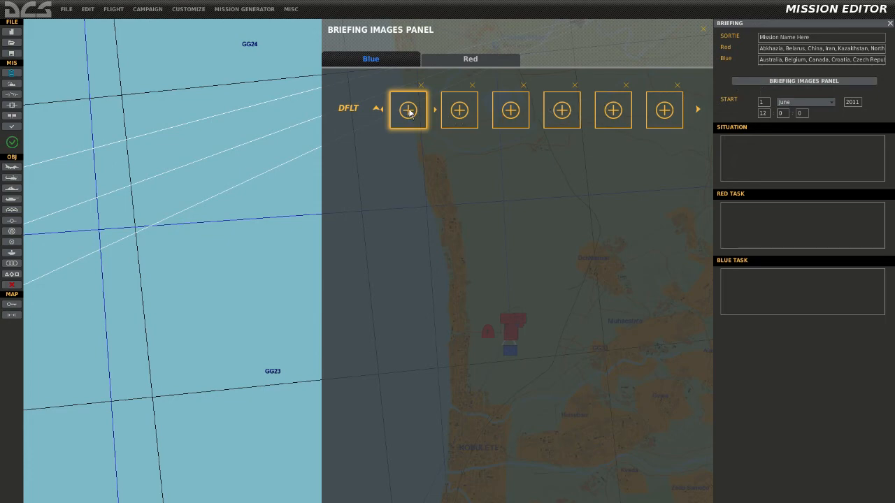
{"action": "left_click", "coordinate": [459, 110]}
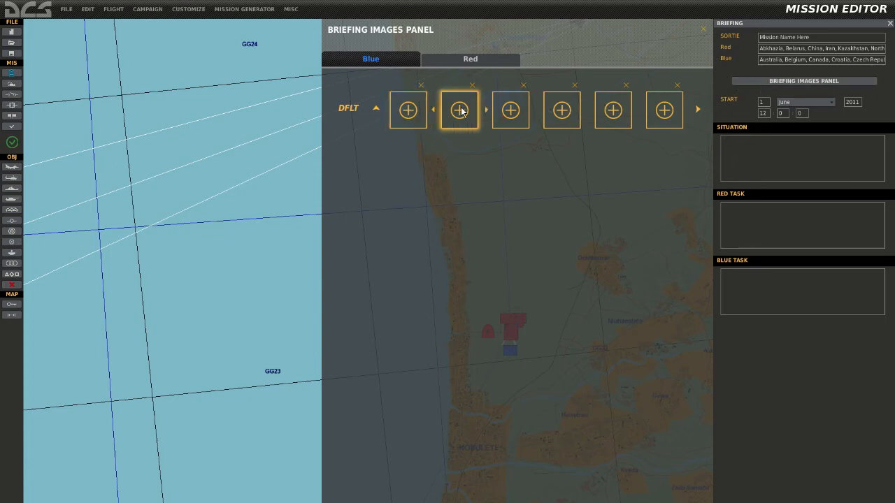
{"action": "left_click", "coordinate": [407, 114]}
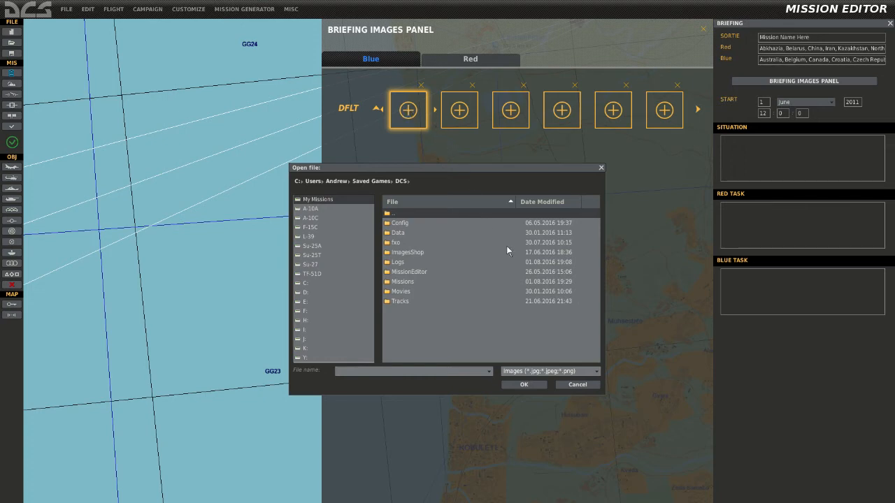
{"action": "left_click", "coordinate": [577, 385]}
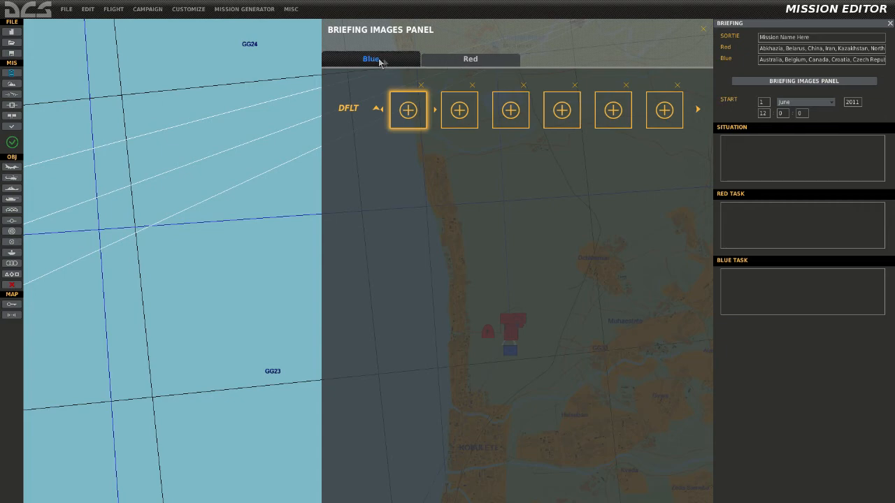
{"action": "left_click", "coordinate": [464, 61]}
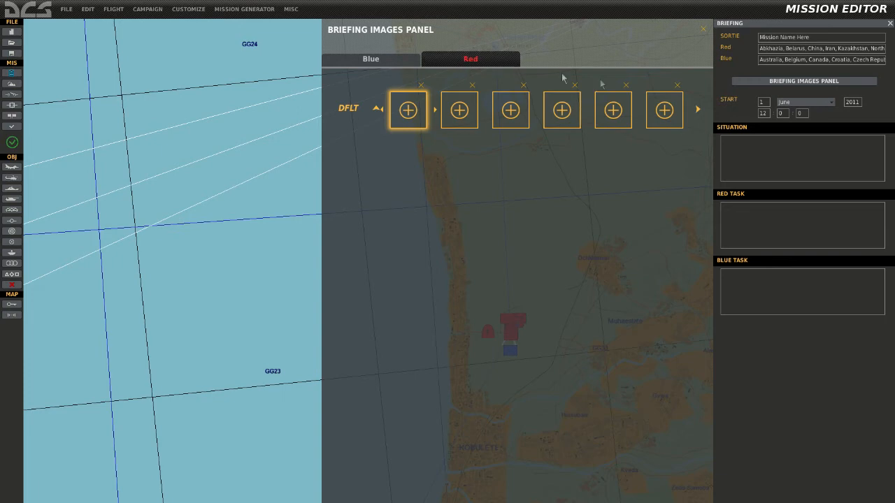
{"action": "left_click", "coordinate": [800, 83]}
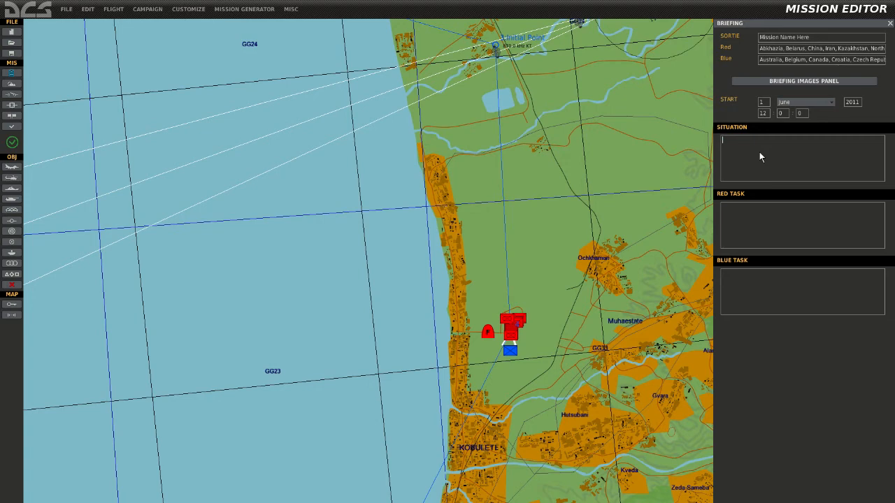
Fill in the situation "Everyone sees this text", red task "Only Red team sees this task." and blue task "Only Blue team sees this text.".
{"action": "type", "text": "Eve"}
{"action": "type", "text": "Only Red tea"}
{"action": "type", "text": "m sees this"}
{"action": "type", "text": " task."}
{"action": "left_click", "coordinate": [802, 296]}
{"action": "type", "text": "O"}
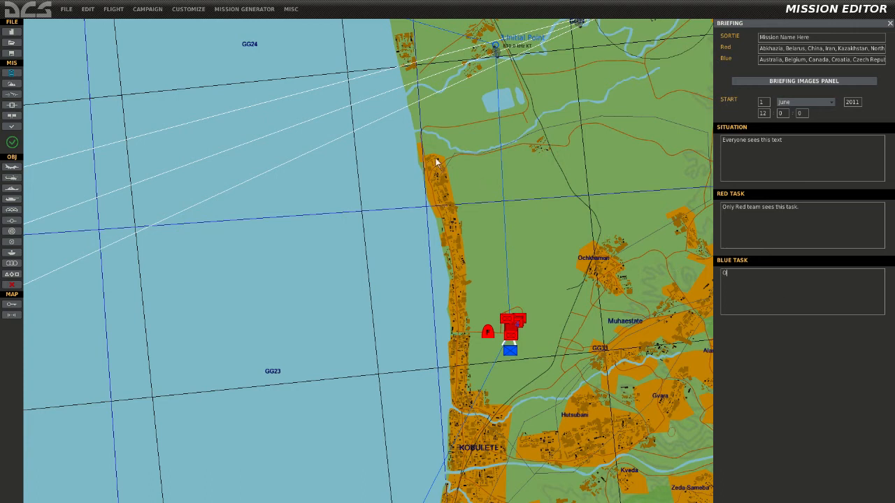
{"action": "type", "text": "nly Blue team sees this text."}
{"action": "left_click", "coordinate": [66, 9]}
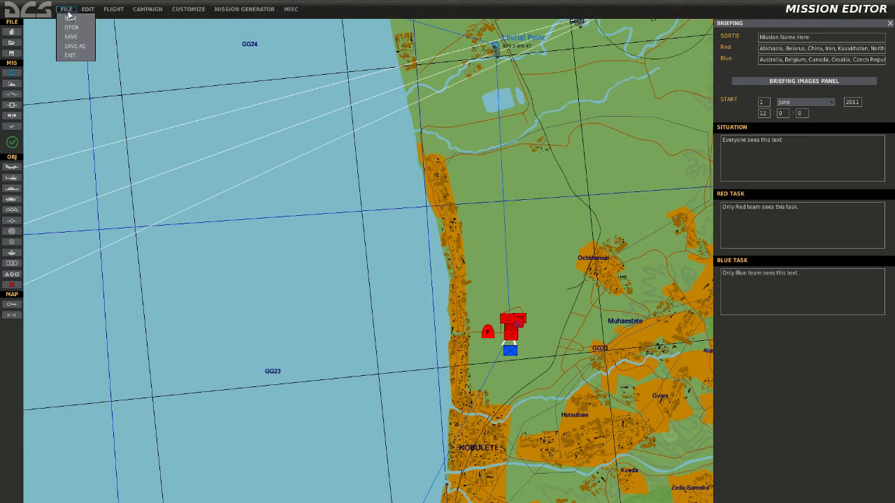
{"action": "left_click", "coordinate": [256, 222]}
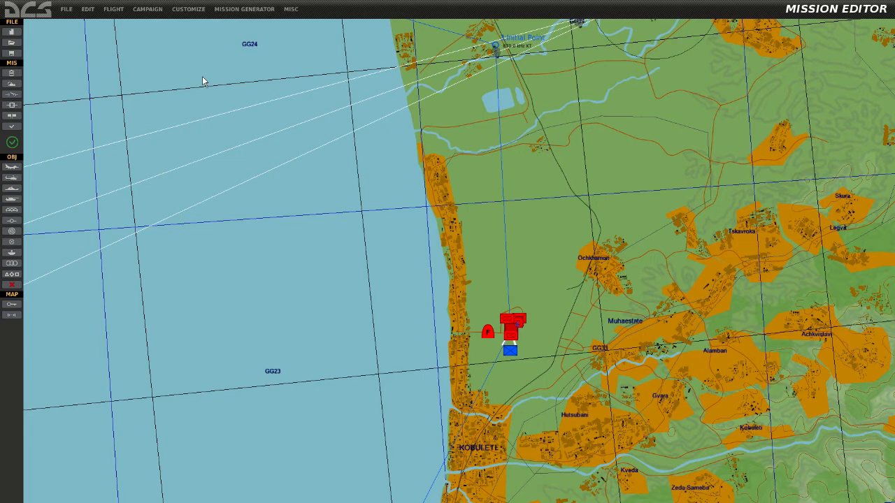
Review the briefing's start date and time, and compare the static and dynamic weather settings.
{"action": "left_click", "coordinate": [12, 73]}
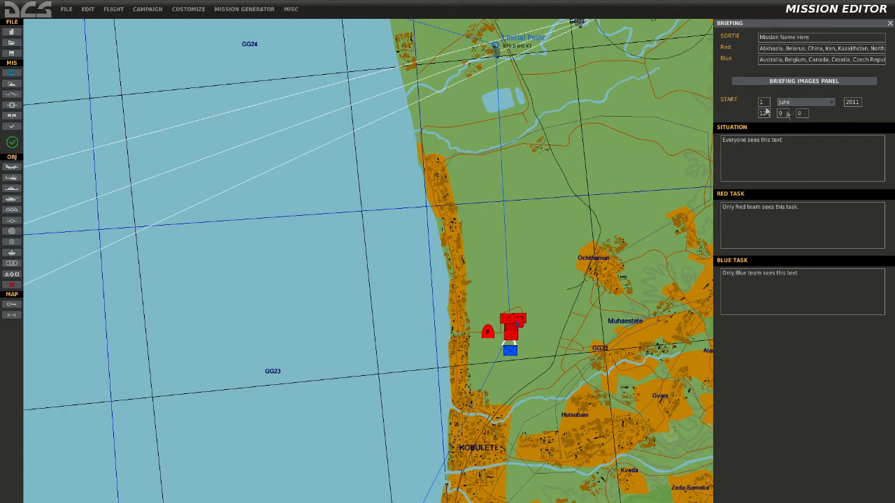
{"action": "left_click", "coordinate": [12, 85]}
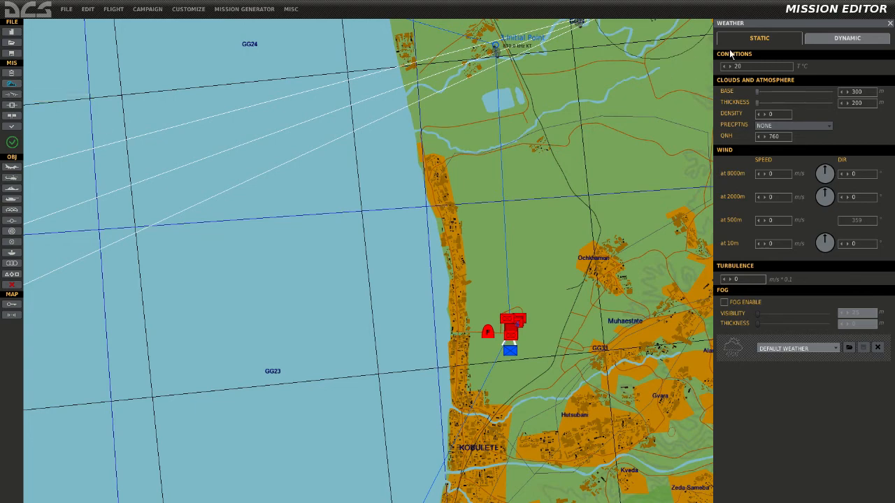
{"action": "left_click", "coordinate": [848, 39]}
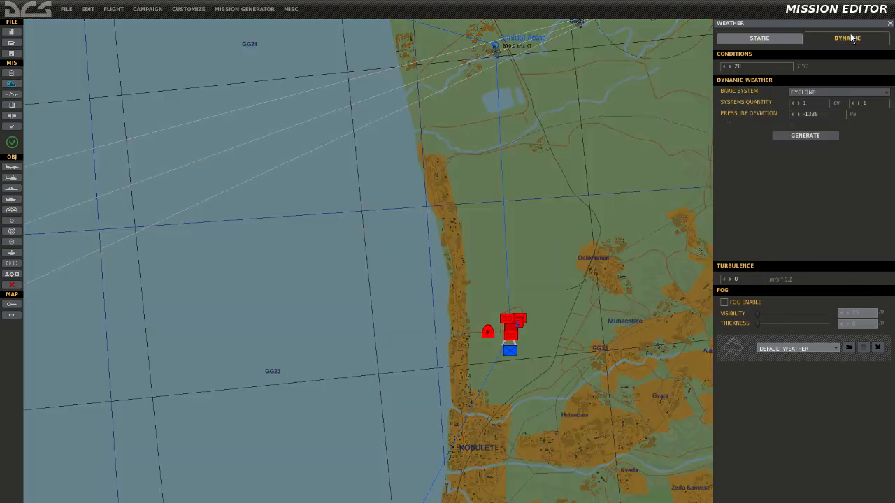
{"action": "left_click", "coordinate": [772, 38]}
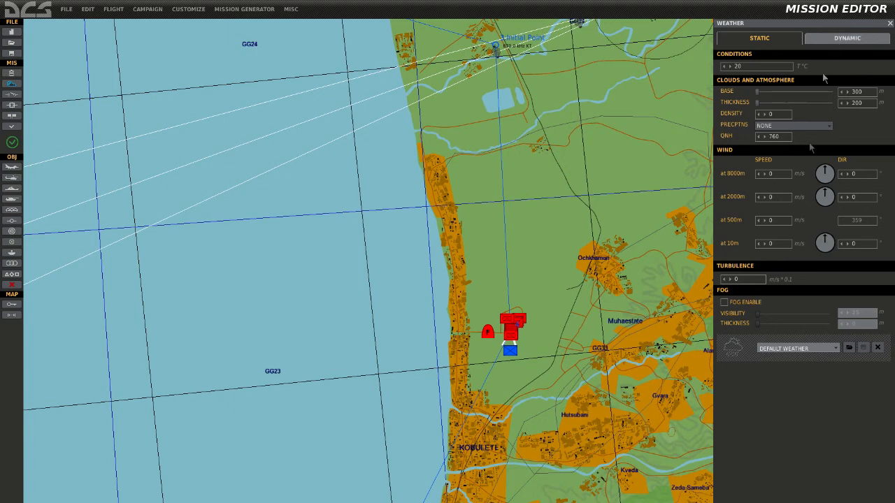
Load the "Spring, Thunderstorm" preset into the static weather settings.
{"action": "left_click", "coordinate": [820, 346]}
{"action": "left_click", "coordinate": [834, 349]}
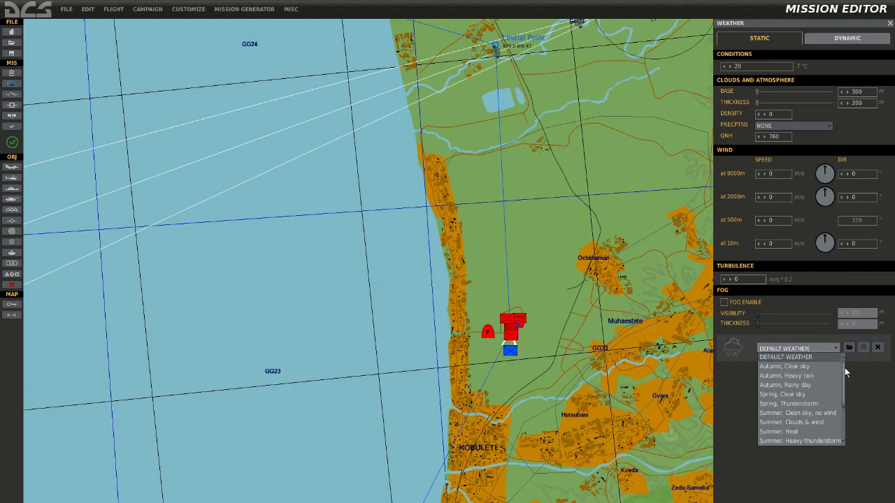
{"action": "mouse_move", "coordinate": [843, 370]}
{"action": "left_mouse_down"}
{"action": "mouse_move", "coordinate": [841, 407]}
{"action": "mouse_move", "coordinate": [842, 367]}
{"action": "left_mouse_up"}
{"action": "left_click", "coordinate": [800, 403]}
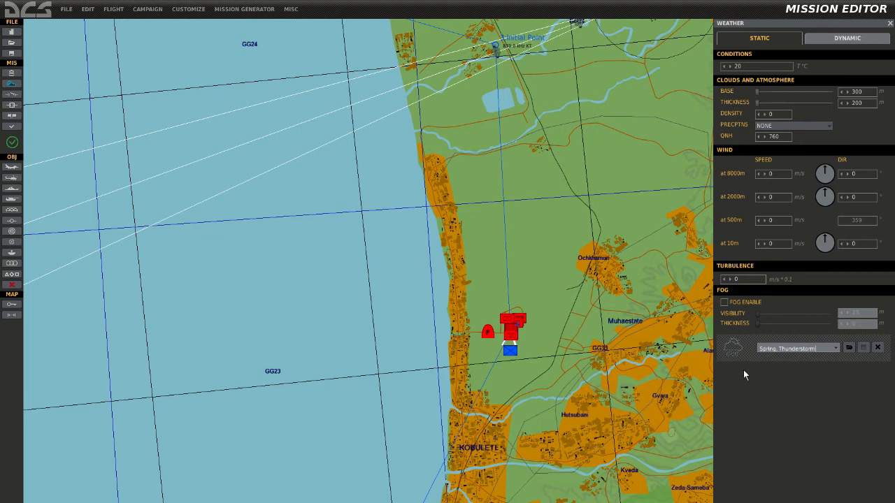
{"action": "left_click", "coordinate": [849, 347]}
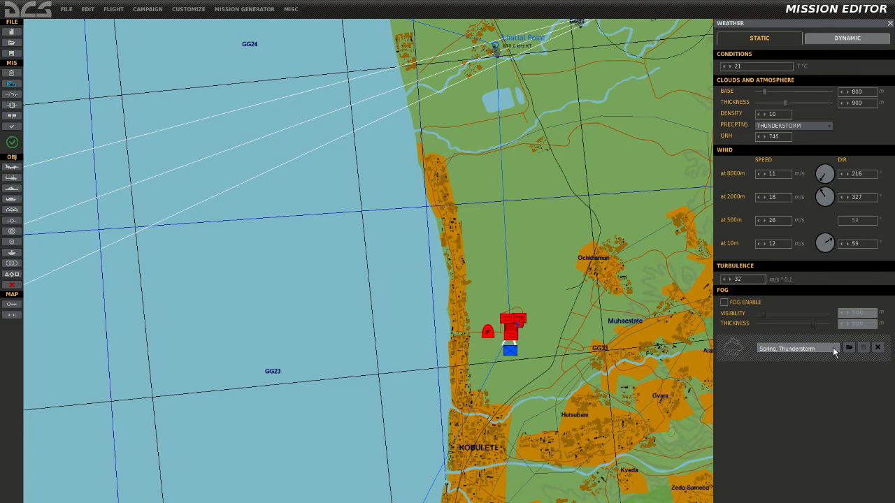
Load the "Autumn, Heavy rain" preset into the static weather settings.
{"action": "left_click", "coordinate": [836, 348]}
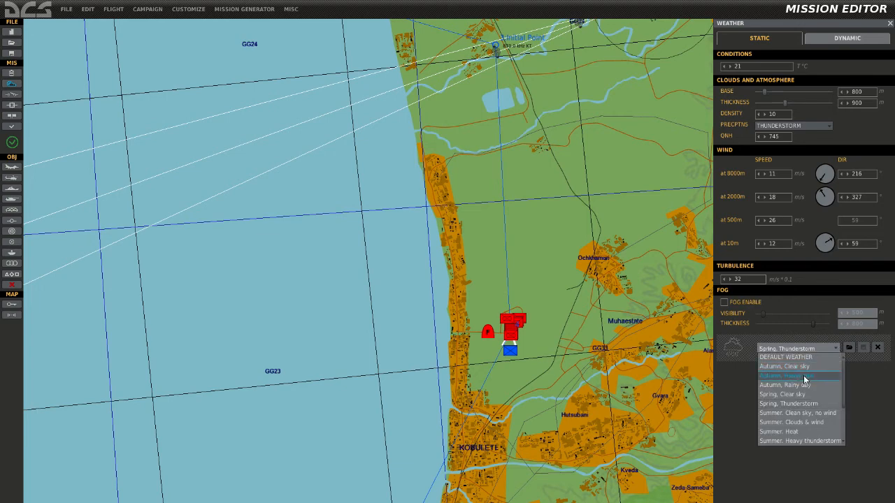
{"action": "left_click", "coordinate": [804, 376]}
{"action": "left_click", "coordinate": [848, 348]}
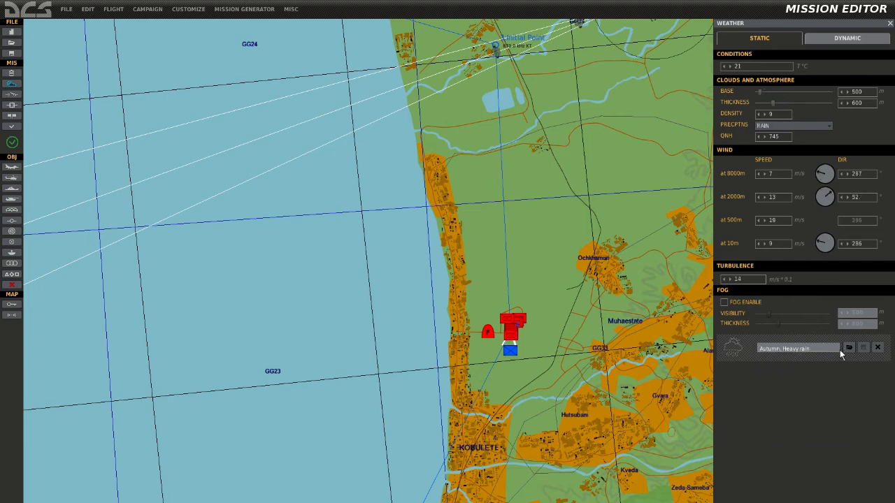
Set the dynamic weather's baric system to None and switch the mission back to static weather.
{"action": "left_click", "coordinate": [841, 40]}
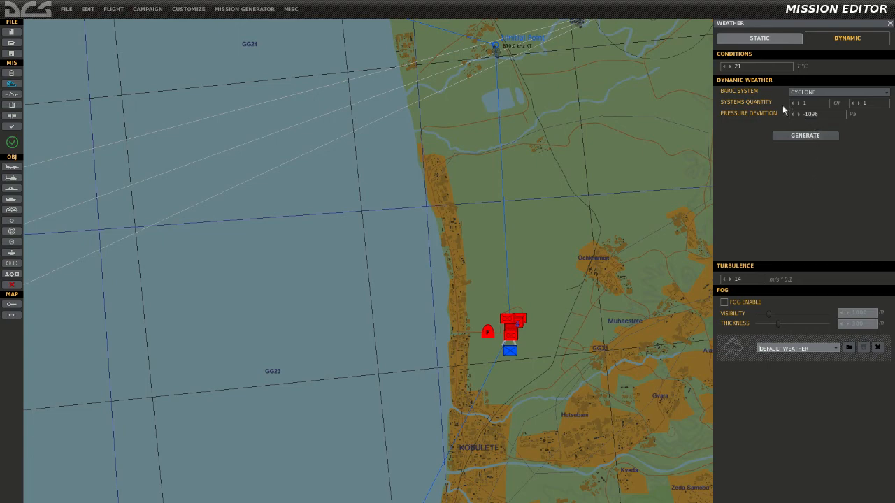
{"action": "left_click", "coordinate": [822, 92]}
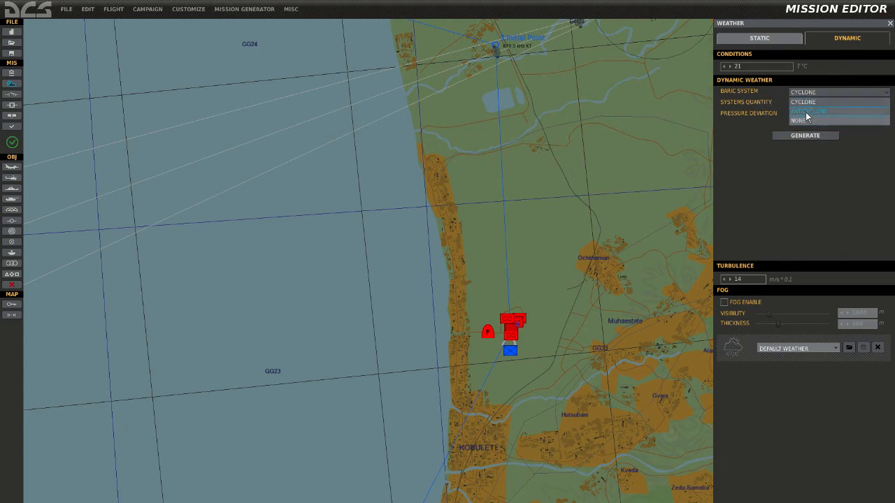
{"action": "left_click", "coordinate": [806, 112]}
{"action": "left_click", "coordinate": [813, 95]}
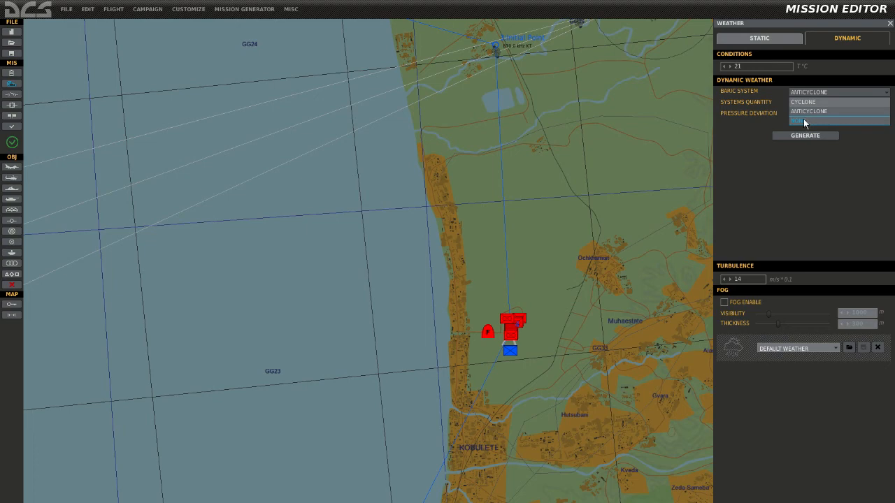
{"action": "left_click", "coordinate": [803, 120]}
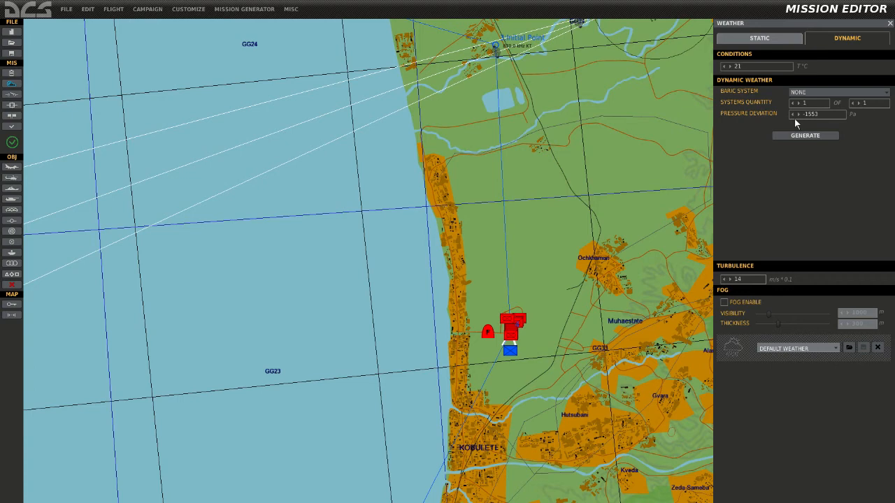
{"action": "left_click", "coordinate": [769, 39]}
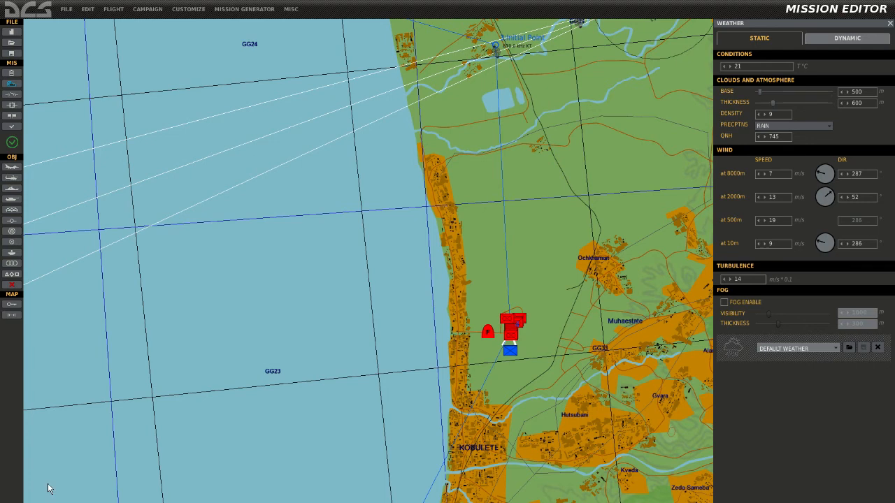
{"action": "key", "text": "alt+Tab"}
{"action": "key", "text": "alt+Tab"}
{"action": "key", "text": "alt+Tab"}
{"action": "key", "text": "Tab"}
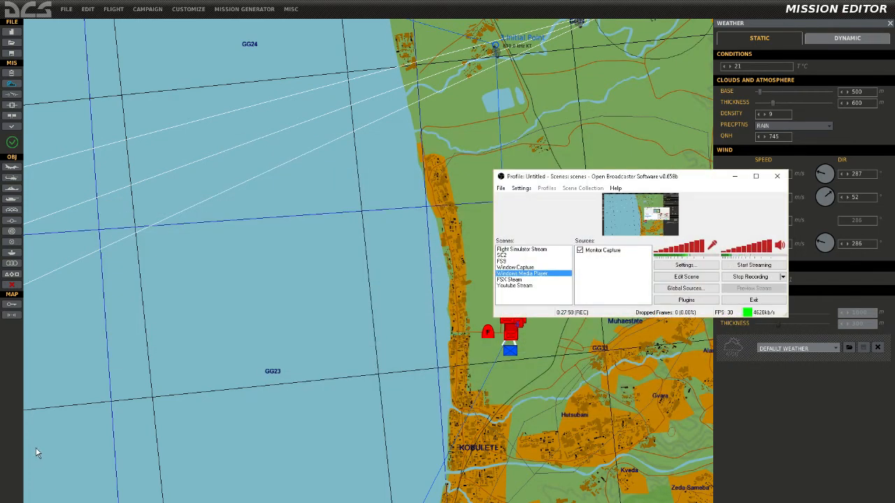
{"action": "key", "text": "alt+Tab"}
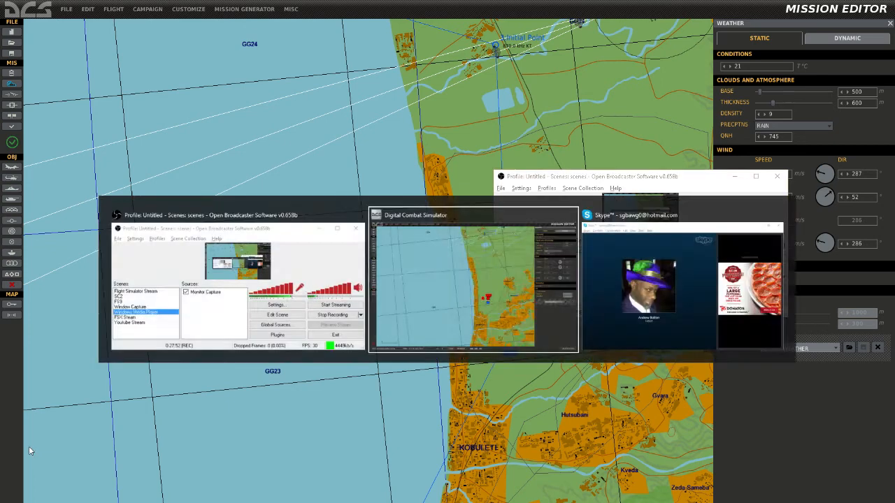
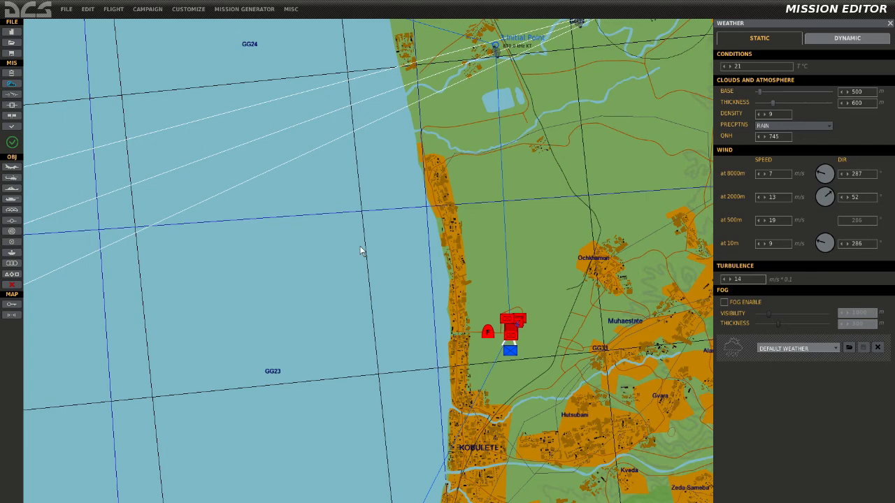
Look through the encyclopedia's airplane, vehicle and air defense entries, and return to the mission map.
{"action": "left_click", "coordinate": [115, 10]}
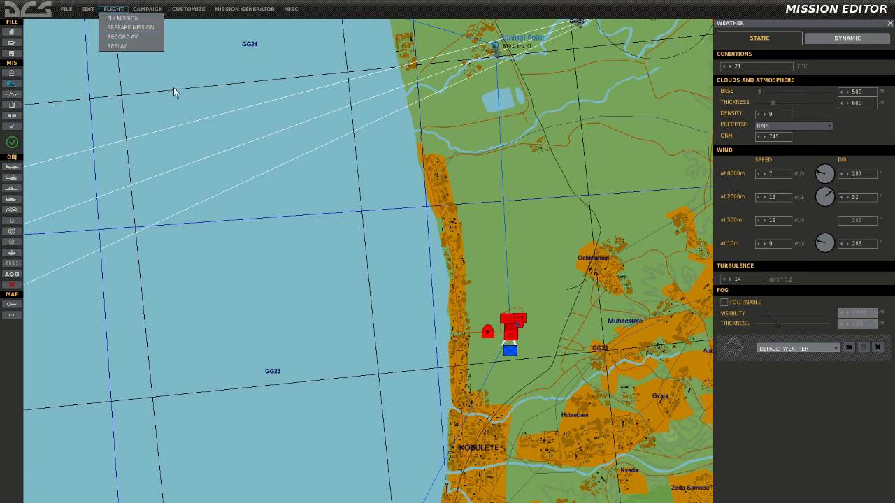
{"action": "left_click", "coordinate": [291, 10]}
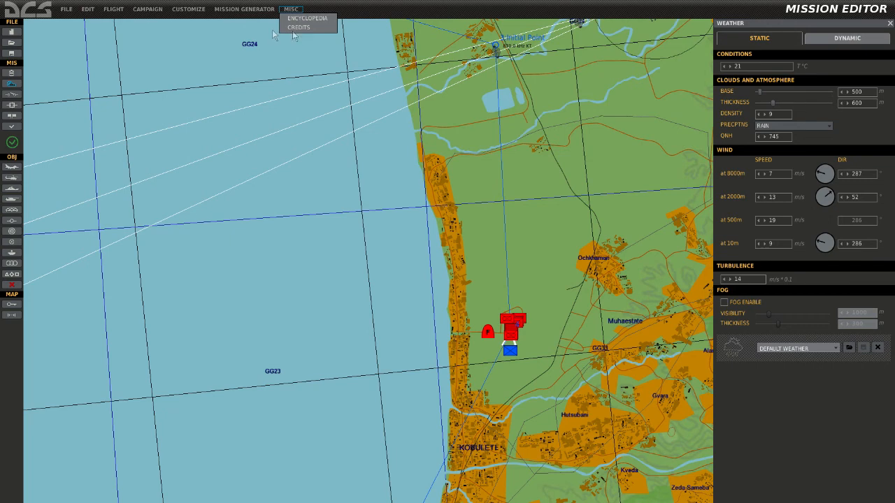
{"action": "left_click", "coordinate": [328, 21]}
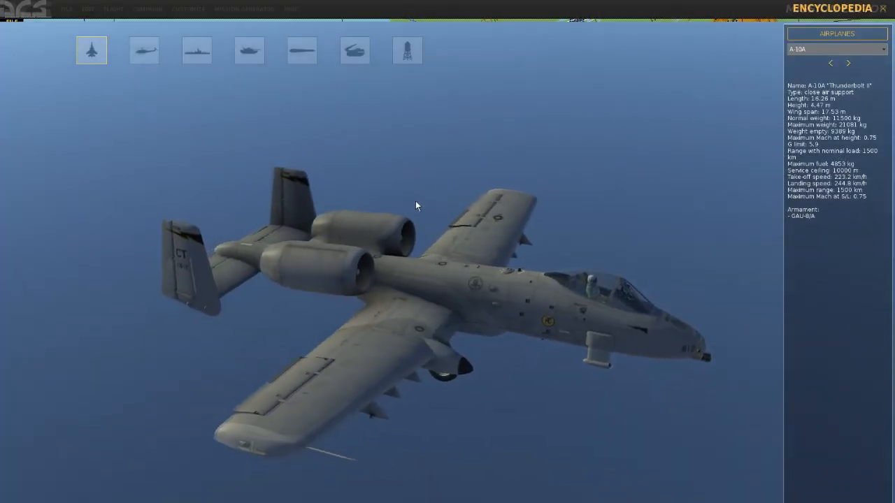
{"action": "left_click", "coordinate": [253, 52]}
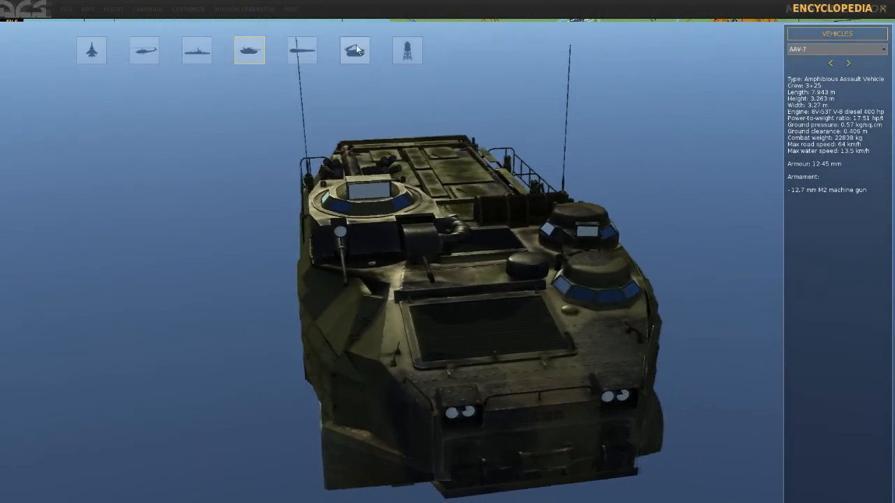
{"action": "left_click", "coordinate": [355, 50]}
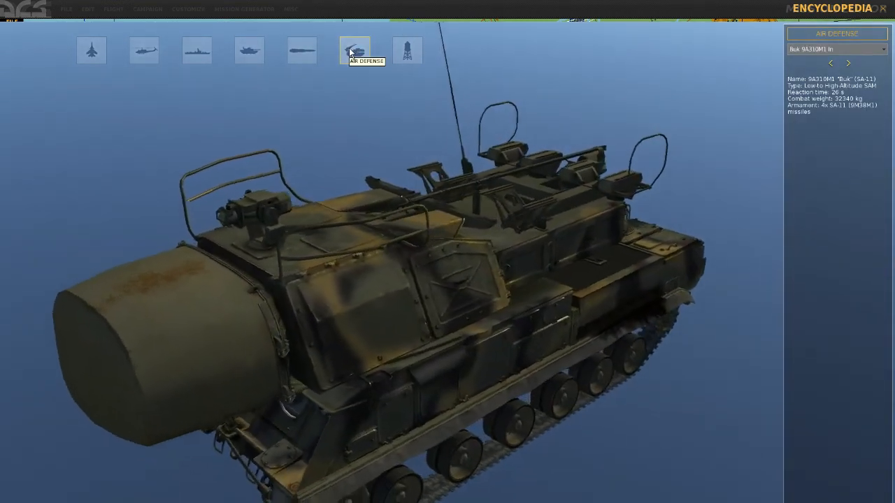
{"action": "left_click", "coordinate": [880, 10]}
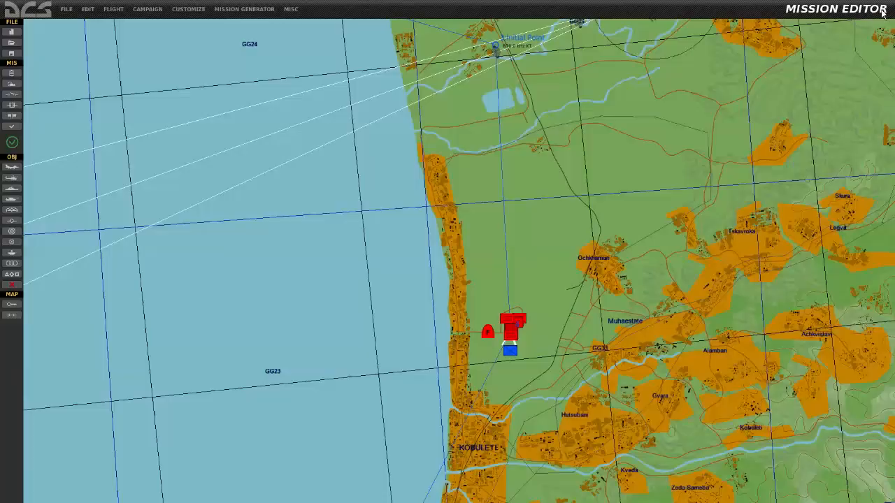
{"action": "left_click", "coordinate": [243, 10]}
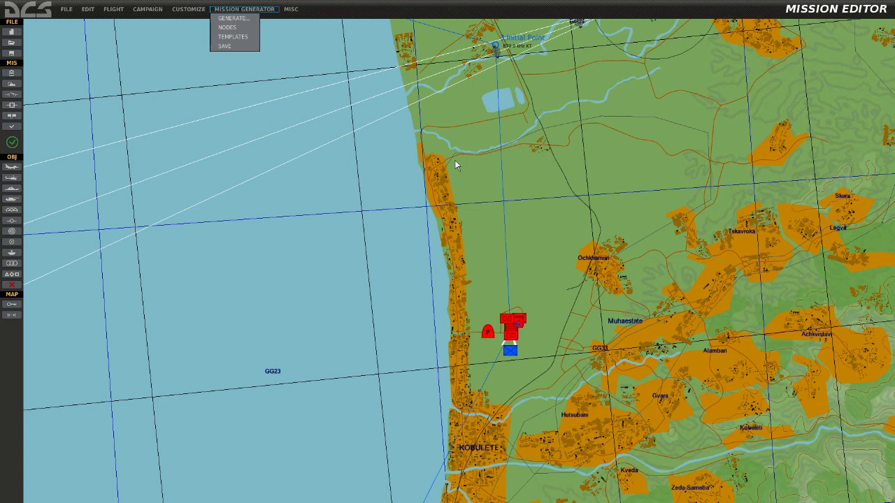
{"action": "mouse_move", "coordinate": [190, 8]}
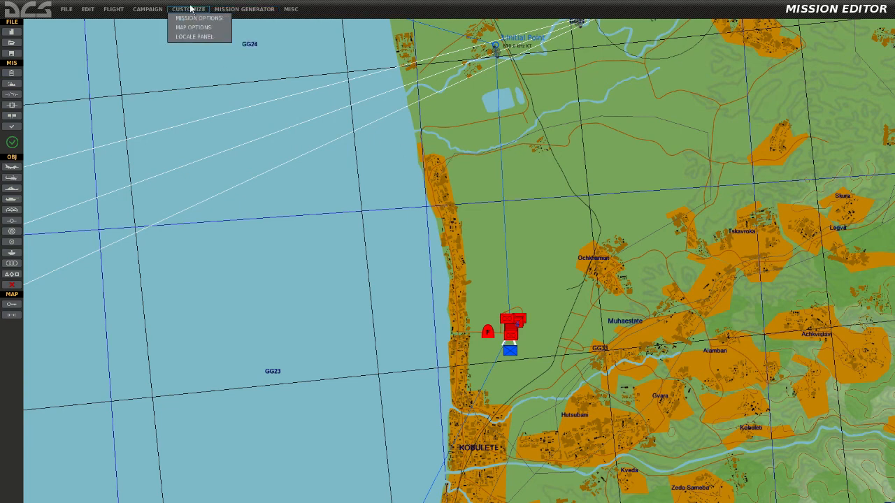
{"action": "mouse_move", "coordinate": [112, 10]}
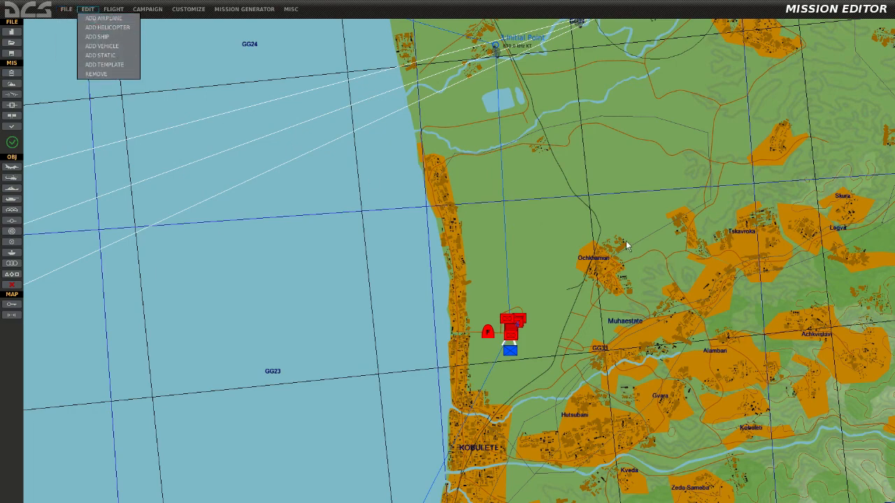
Review the flight route between Batumi and Kobuleti and the unit groups at the crossed runways.
{"action": "scroll", "coordinate": [626, 241], "scroll_direction": "down", "scroll_amount": 3}
{"action": "scroll", "coordinate": [623, 243], "scroll_direction": "up", "scroll_amount": 3}
{"action": "scroll", "coordinate": [619, 243], "scroll_direction": "down", "scroll_amount": 2}
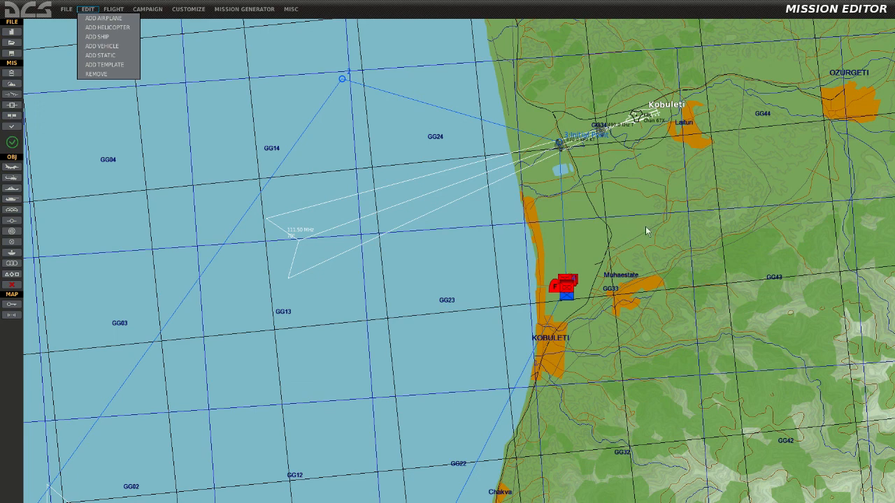
{"action": "scroll", "coordinate": [617, 245], "scroll_direction": "down", "scroll_amount": 1}
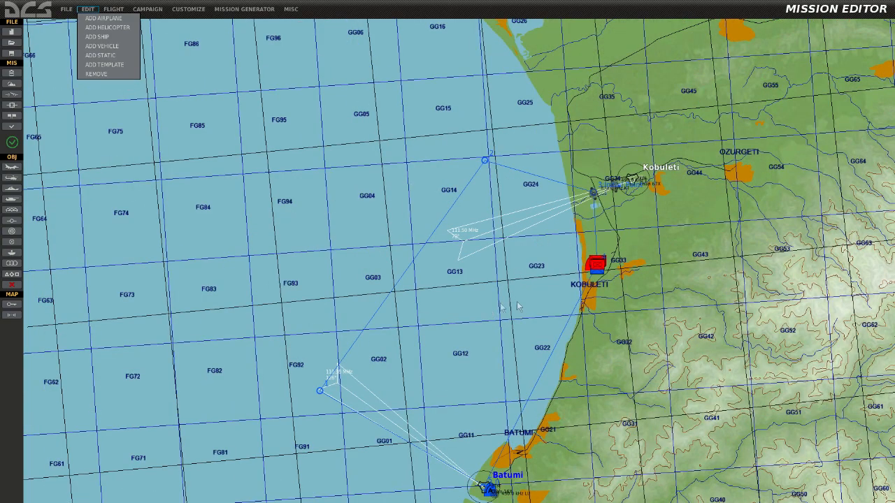
{"action": "left_click", "coordinate": [657, 333]}
{"action": "left_click_drag", "start_coordinate": [656, 333], "coordinate": [615, 290]}
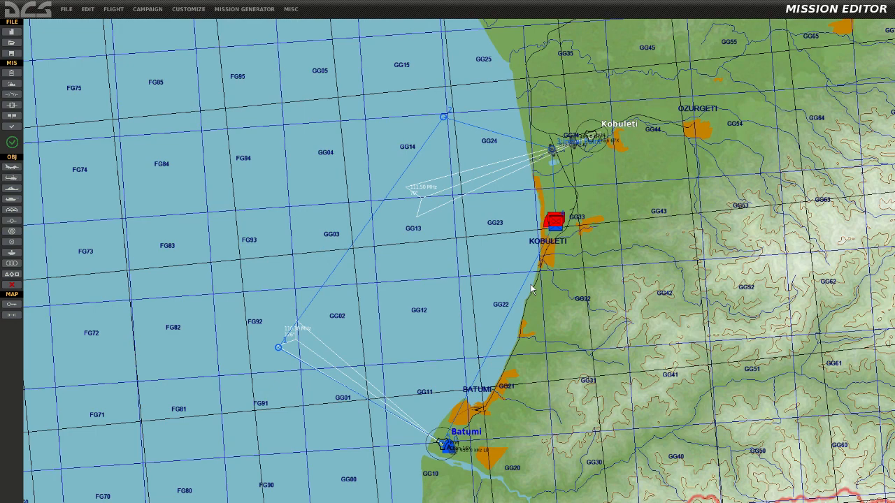
{"action": "scroll", "coordinate": [556, 249], "scroll_direction": "up", "scroll_amount": 4}
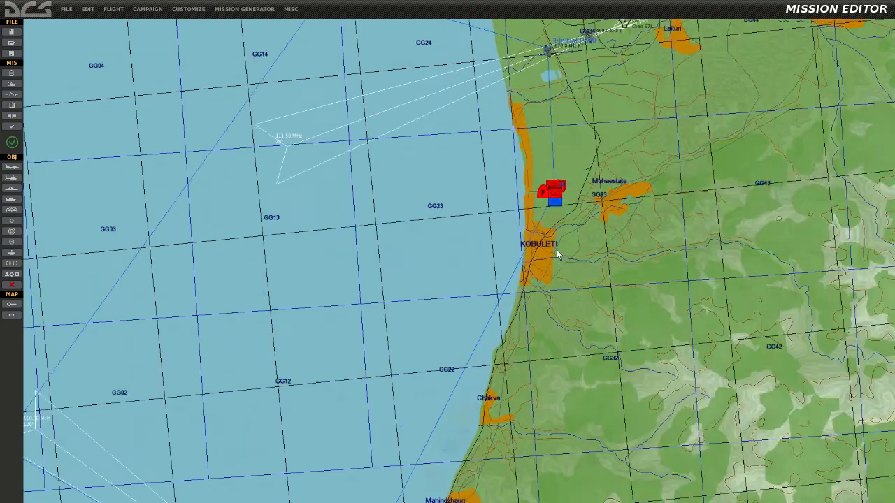
{"action": "scroll", "coordinate": [556, 249], "scroll_direction": "up", "scroll_amount": 6}
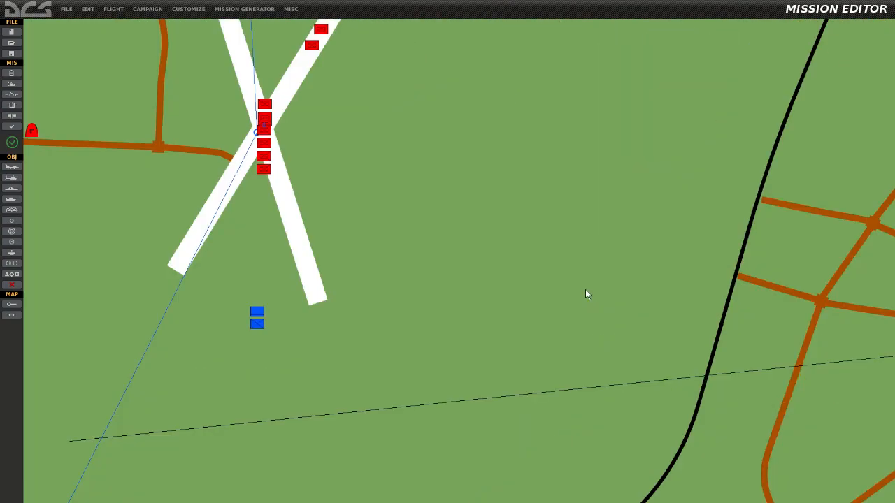
Examine the coastline and the route leg from the target area south to Batumi.
{"action": "scroll", "coordinate": [556, 280], "scroll_direction": "down", "scroll_amount": 4}
{"action": "left_click_drag", "start_coordinate": [539, 331], "coordinate": [633, 283]}
{"action": "scroll", "coordinate": [633, 283], "scroll_direction": "down", "scroll_amount": 2}
{"action": "left_click_drag", "start_coordinate": [459, 340], "coordinate": [502, 214]}
{"action": "left_click_drag", "start_coordinate": [610, 443], "coordinate": [533, 311]}
{"action": "left_click_drag", "start_coordinate": [541, 388], "coordinate": [576, 256]}
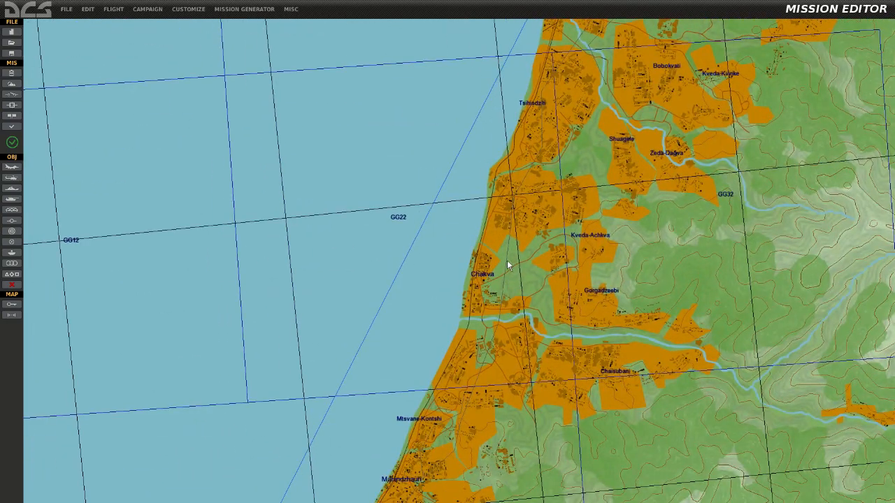
{"action": "left_click_drag", "start_coordinate": [506, 318], "coordinate": [529, 272]}
{"action": "scroll", "coordinate": [530, 272], "scroll_direction": "down", "scroll_amount": 5}
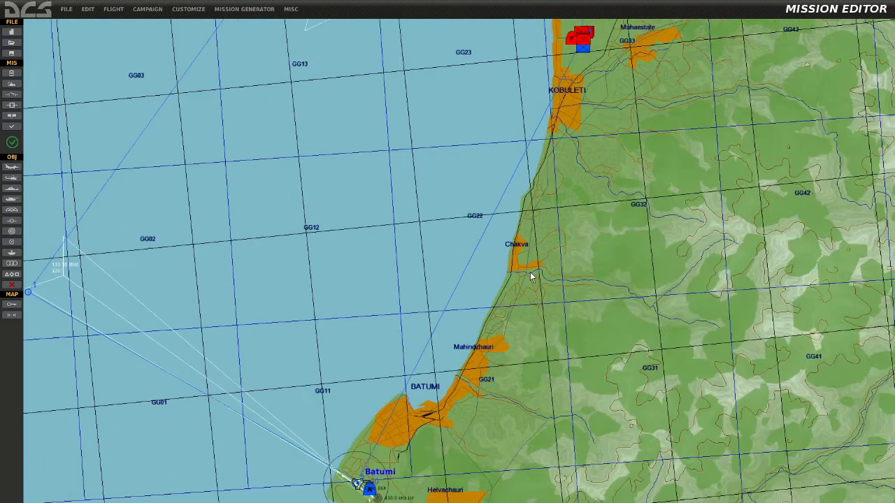
{"action": "left_click_drag", "start_coordinate": [538, 220], "coordinate": [528, 323]}
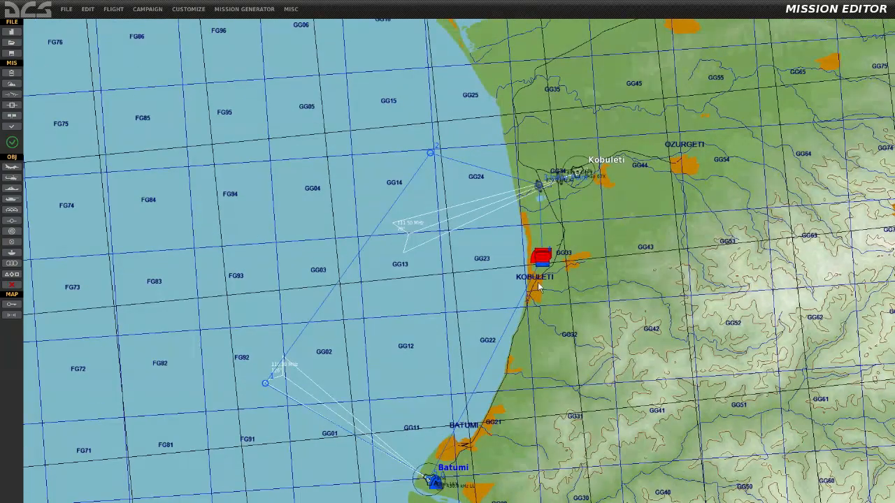
Inspect the placement of the red targets and the blue group around the crossed runways.
{"action": "scroll", "coordinate": [538, 282], "scroll_direction": "up", "scroll_amount": 2}
{"action": "scroll", "coordinate": [488, 260], "scroll_direction": "up", "scroll_amount": 4}
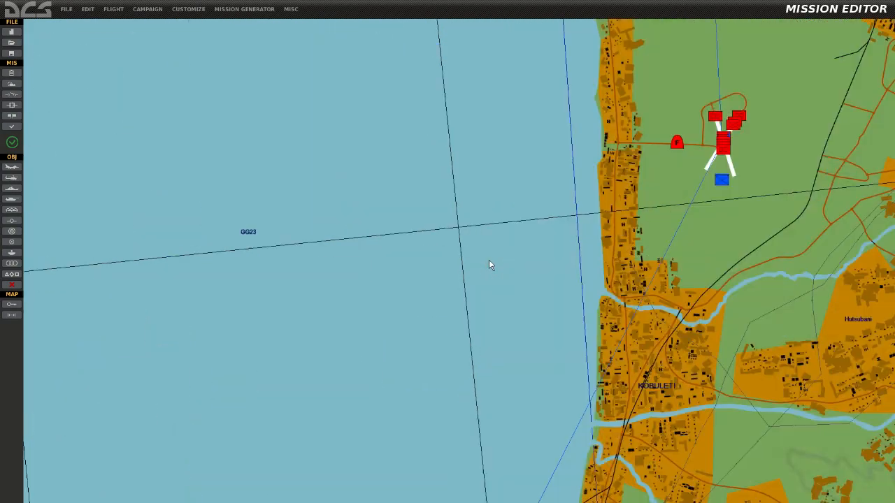
{"action": "scroll", "coordinate": [488, 259], "scroll_direction": "down", "scroll_amount": 2}
{"action": "left_click_drag", "start_coordinate": [488, 259], "coordinate": [484, 324]}
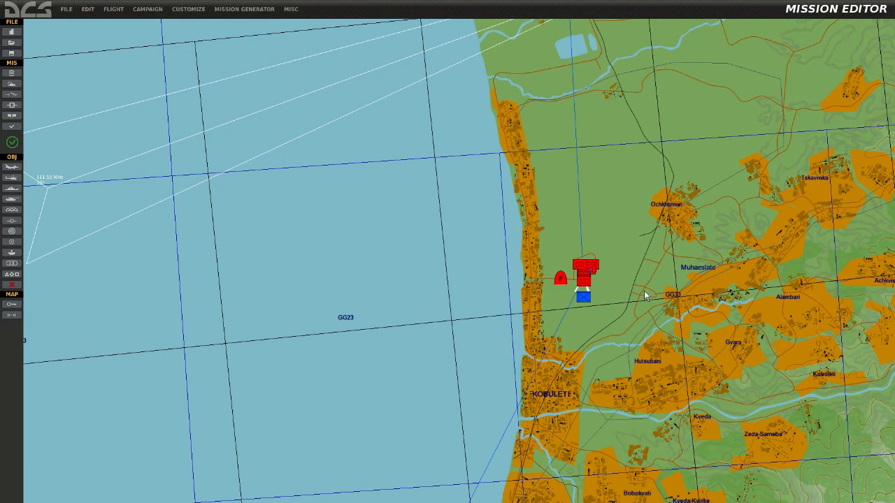
{"action": "scroll", "coordinate": [643, 293], "scroll_direction": "up", "scroll_amount": 2}
{"action": "scroll", "coordinate": [641, 295], "scroll_direction": "up", "scroll_amount": 2}
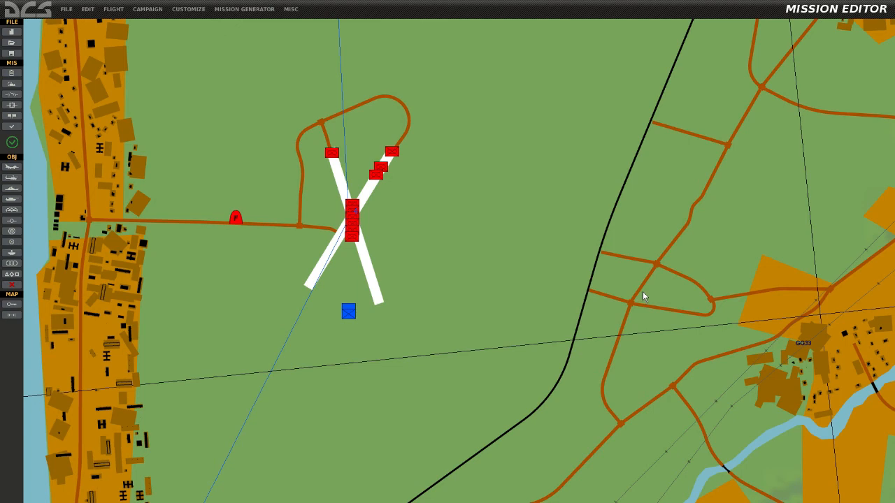
{"action": "scroll", "coordinate": [642, 295], "scroll_direction": "down", "scroll_amount": 4}
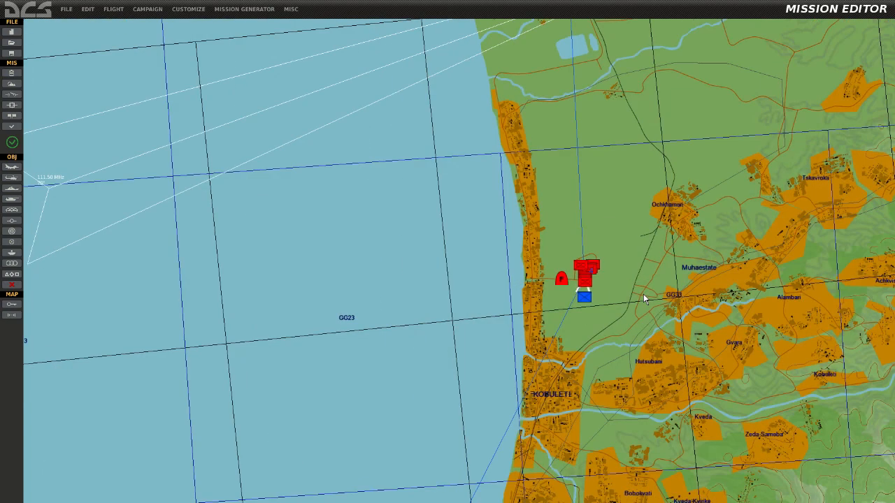